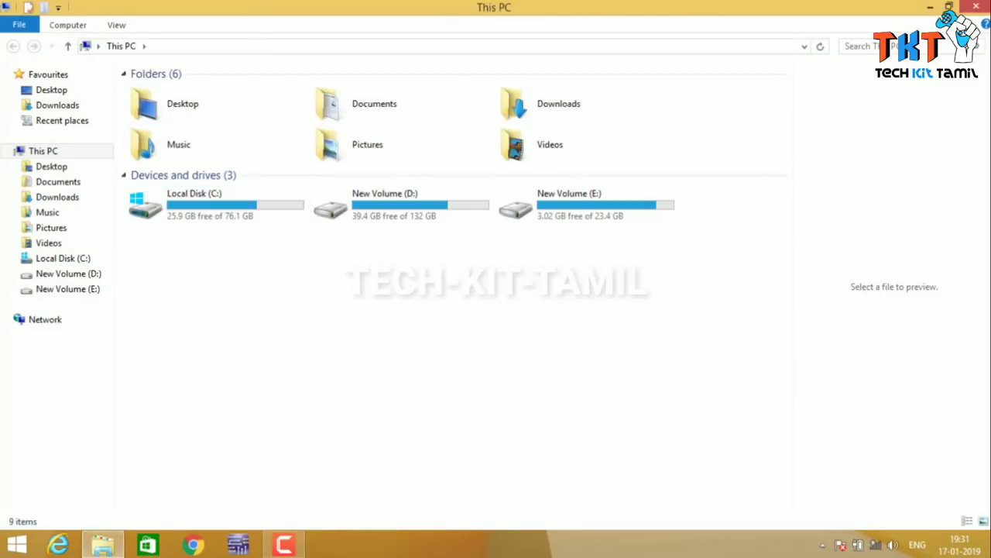
Step: Open the user's profile folder inside the Users folder on Local Disk (C:)
left_click(216, 204)
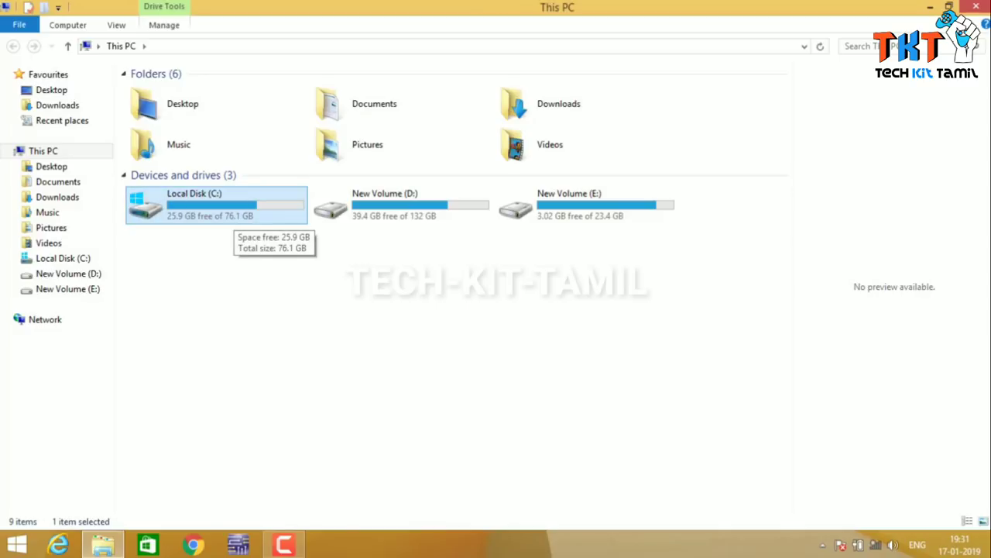
double_click(234, 213)
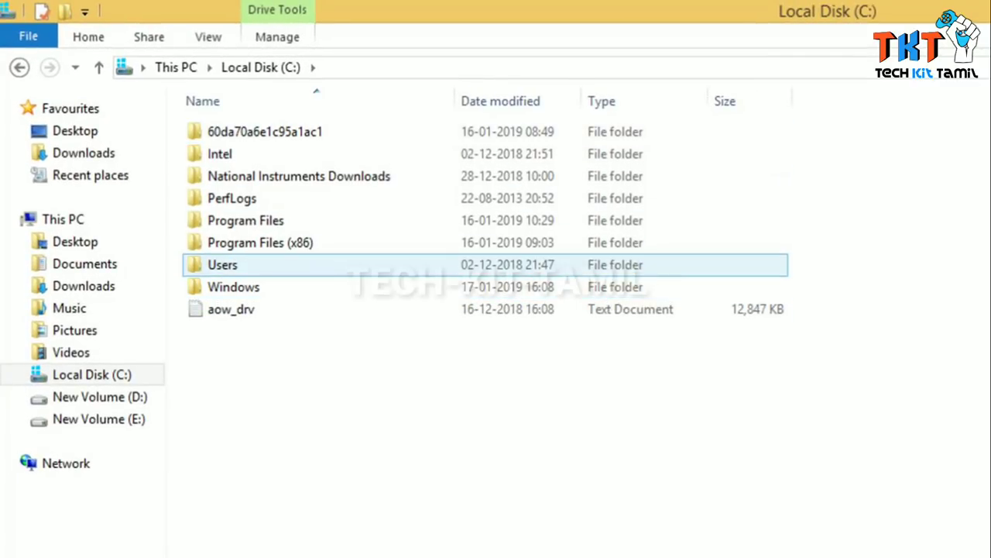
left_click(223, 264)
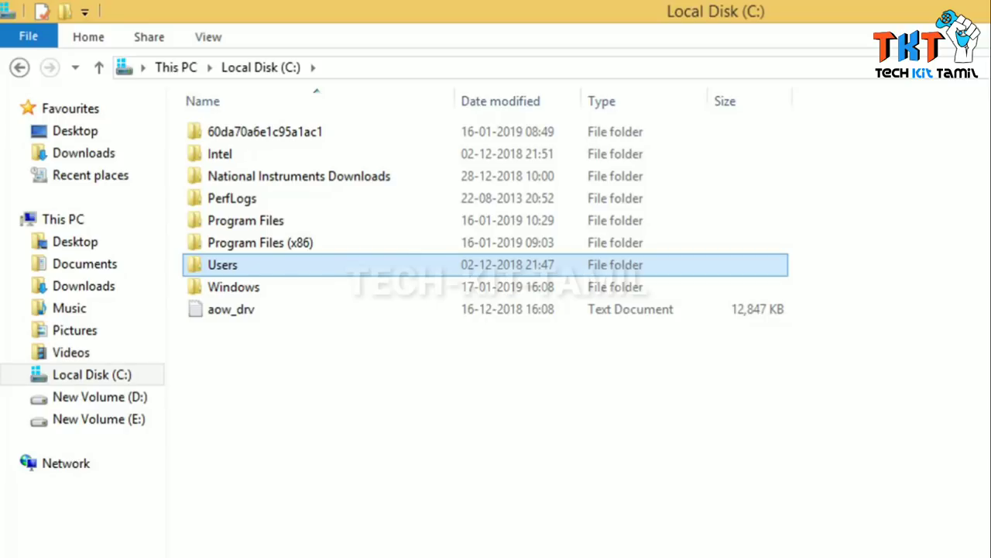
key("Return")
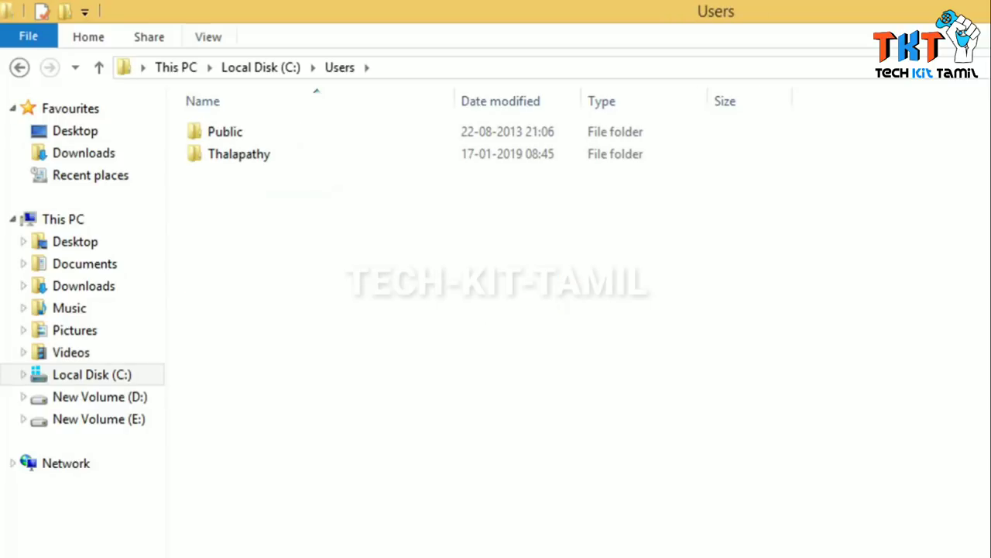
left_click(239, 155)
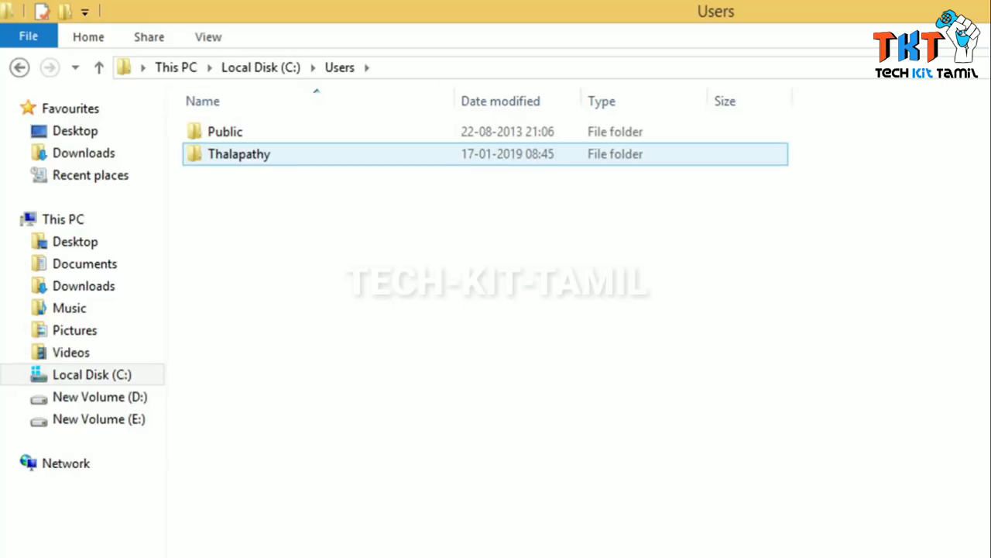
left_click(239, 154)
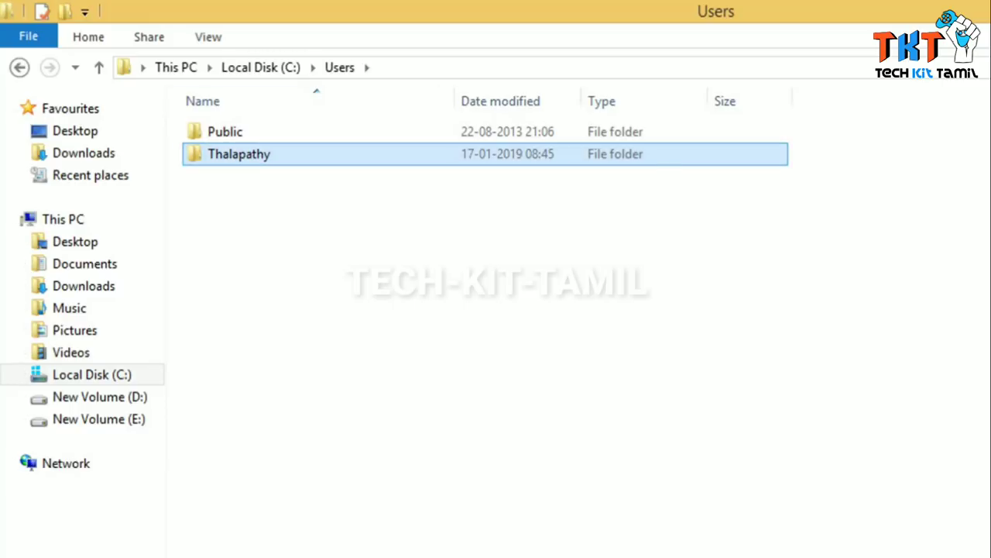
double_click(238, 154)
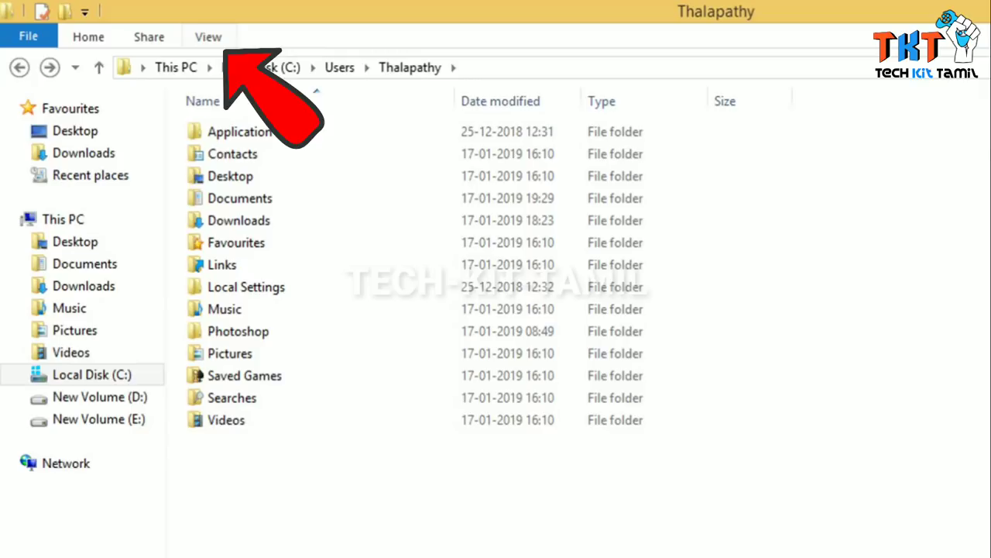
Step: Show hidden items in the profile folder and open the Local folder inside AppData
left_click(208, 36)
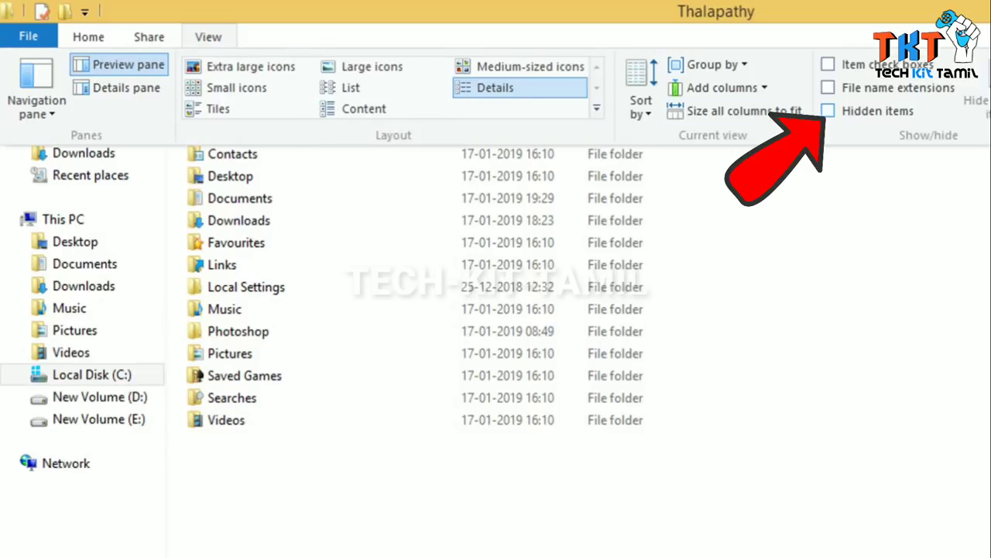
left_click(828, 110)
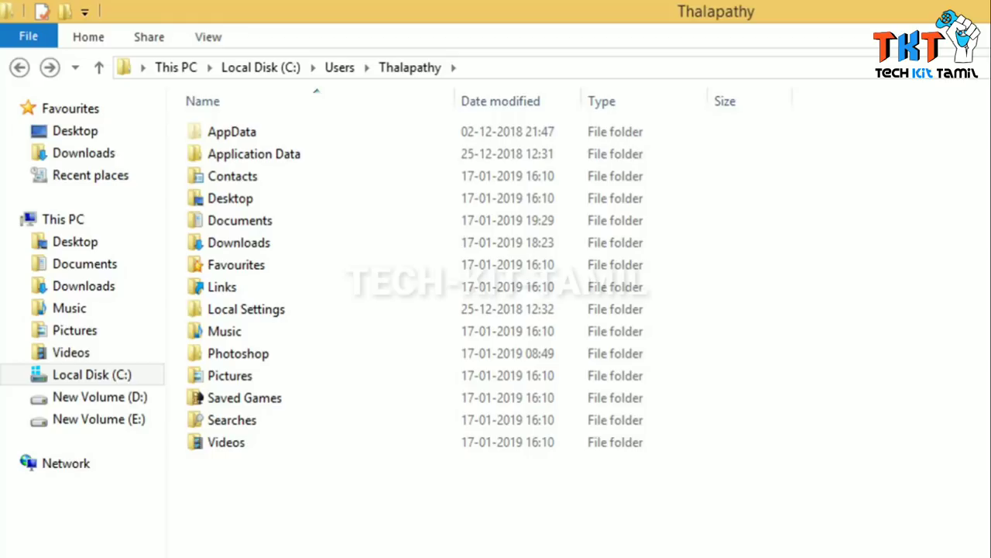
left_click(232, 131)
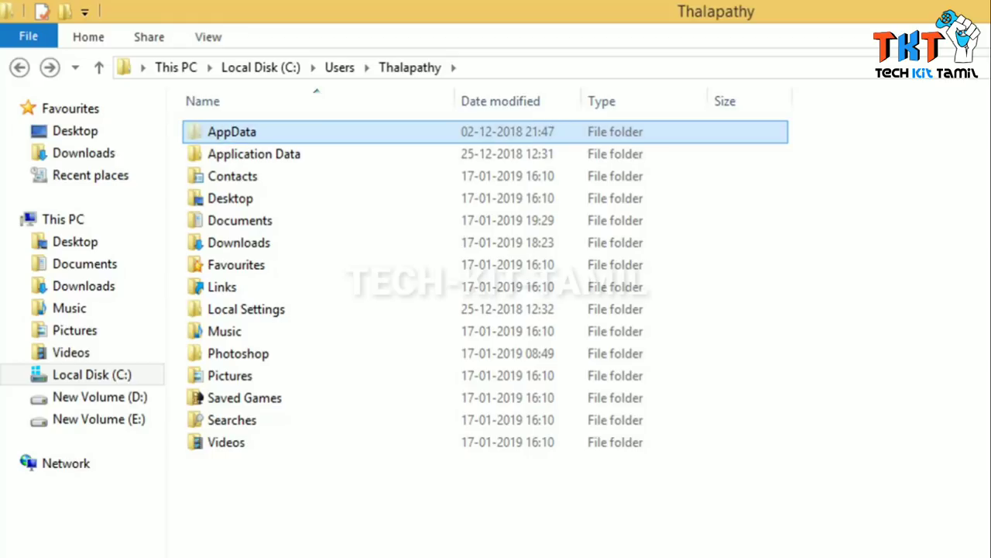
key("Return")
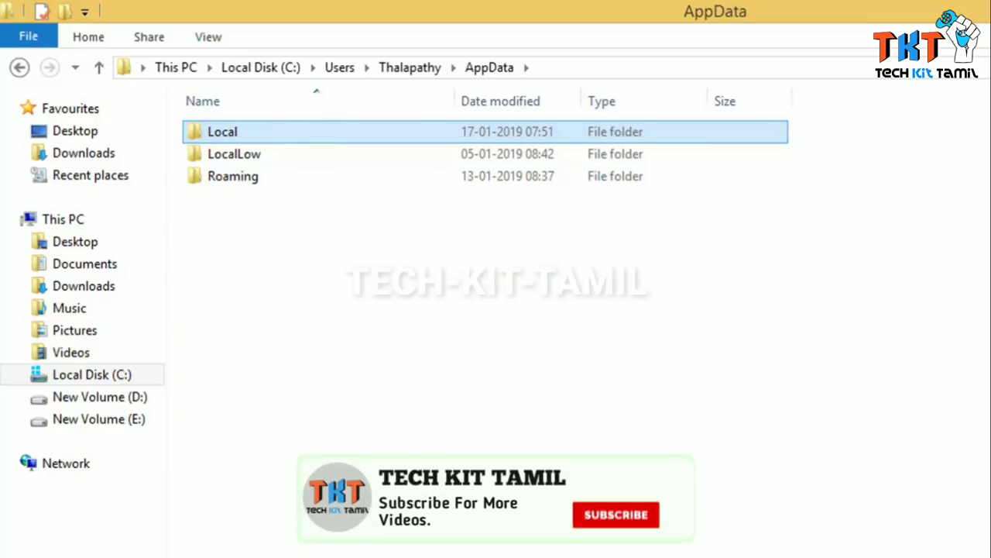
key("Return")
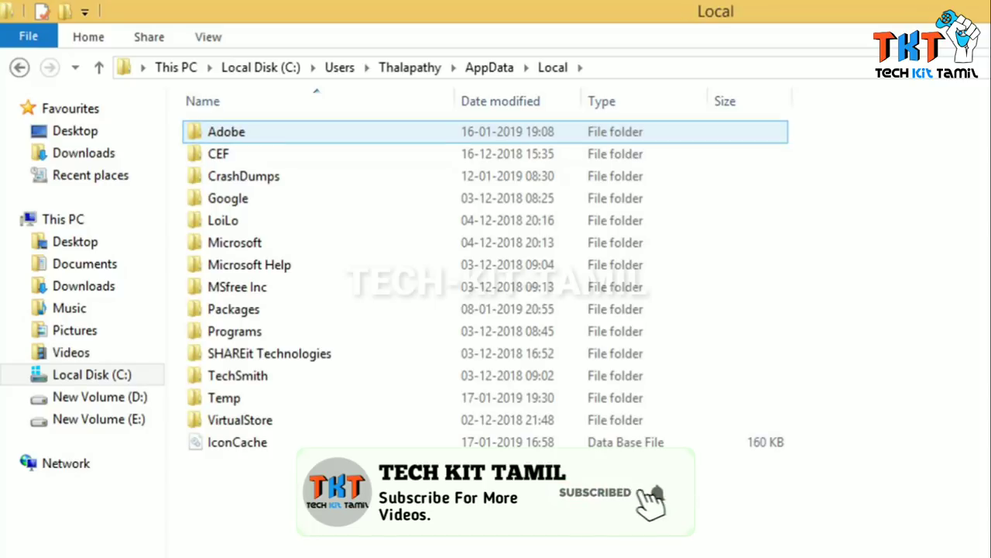
Step: Open the Temp folder inside AppData\Local
key("Down")
key("Down")
key("Down")
key("Down")
key("Down")
key("Down")
key("Down")
key("Down")
key("Down")
key("Down")
key("Down")
key("Down")
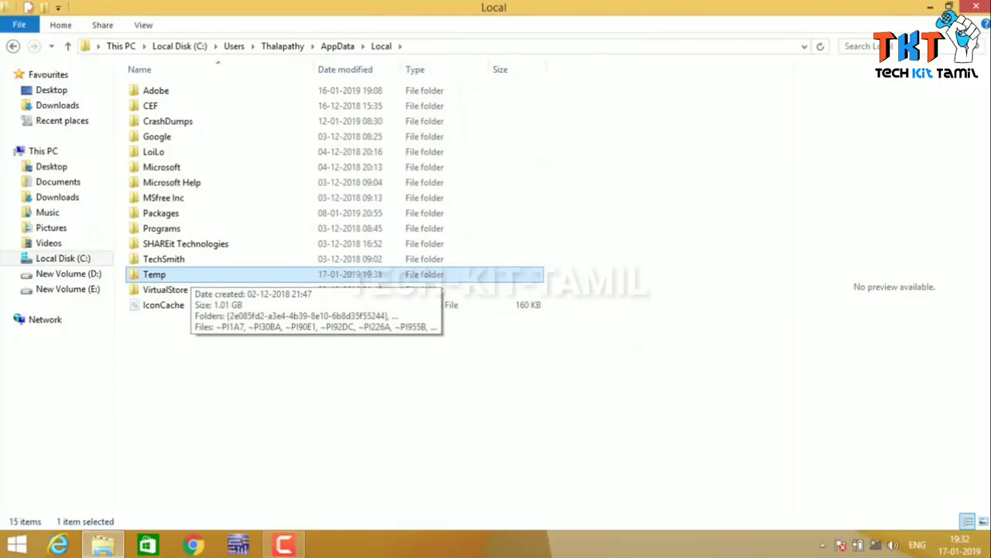
key("Return")
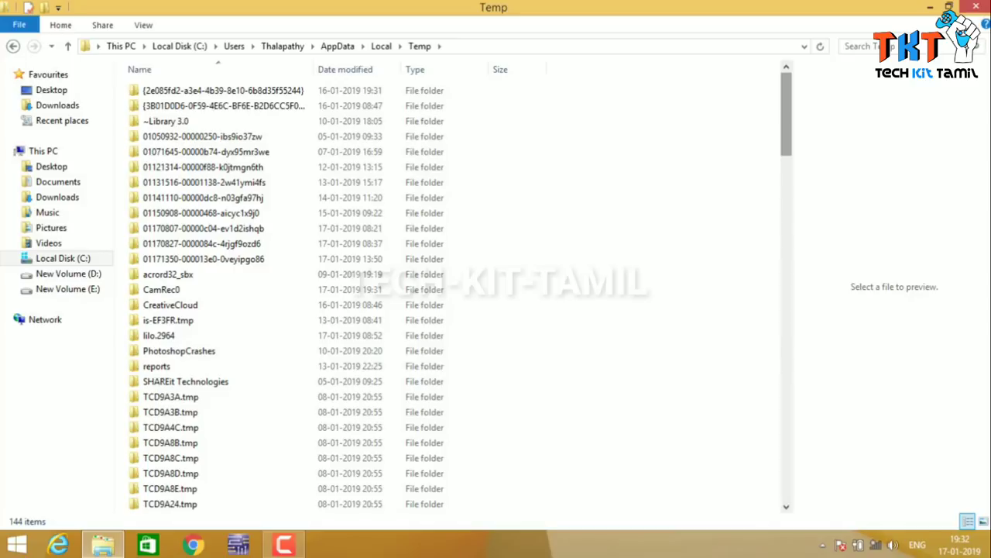
Step: Look through the whole list of temporary files and folders in the Temp folder
left_click_drag(786, 114, 786, 156)
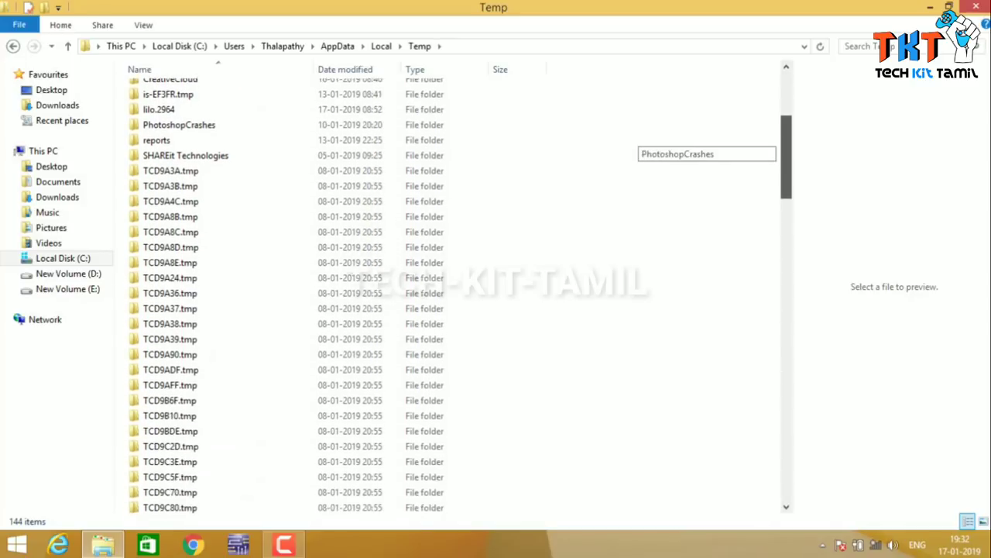
scroll(457, 295, "down", 2)
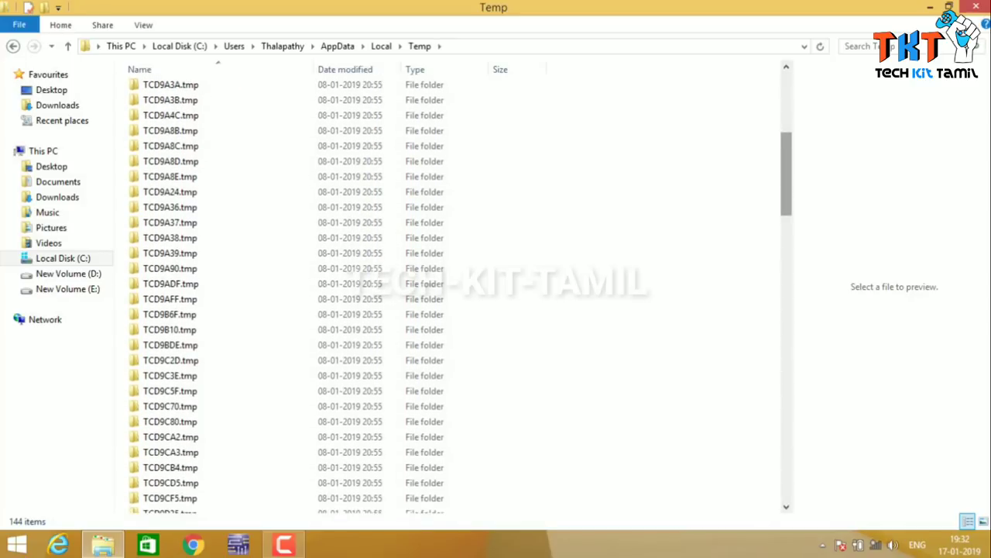
scroll(635, 189, "down", 8)
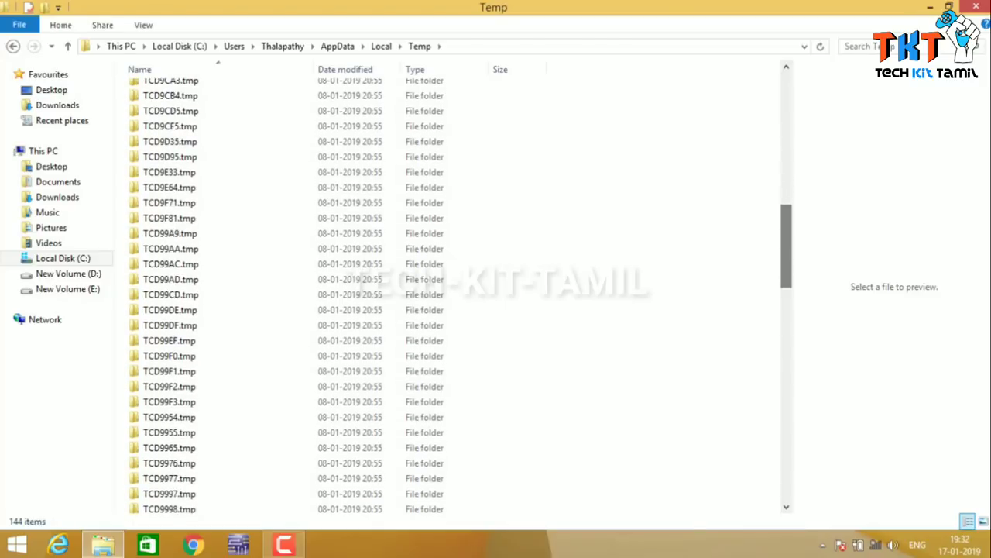
scroll(635, 263, "down", 12)
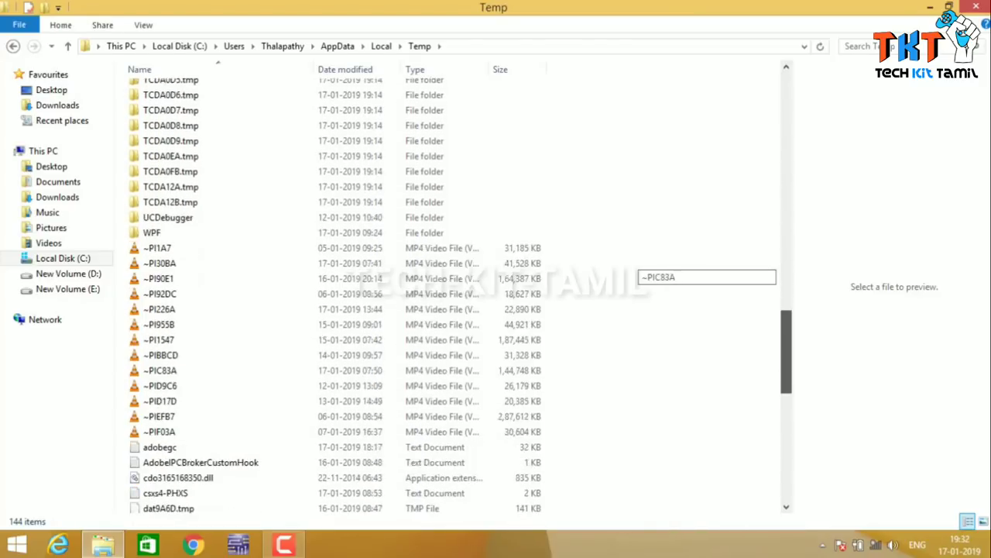
scroll(635, 383, "down", 12)
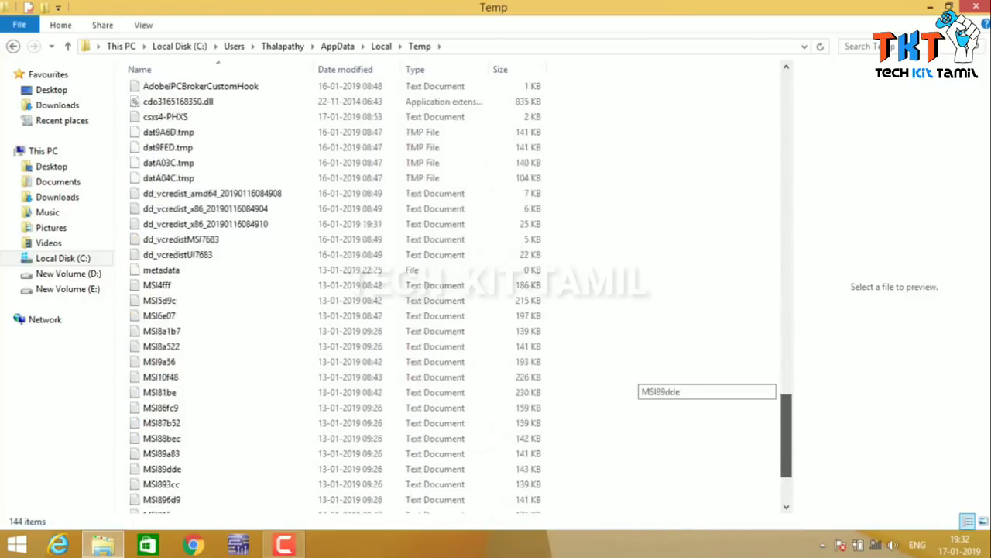
scroll(635, 383, "up", 20)
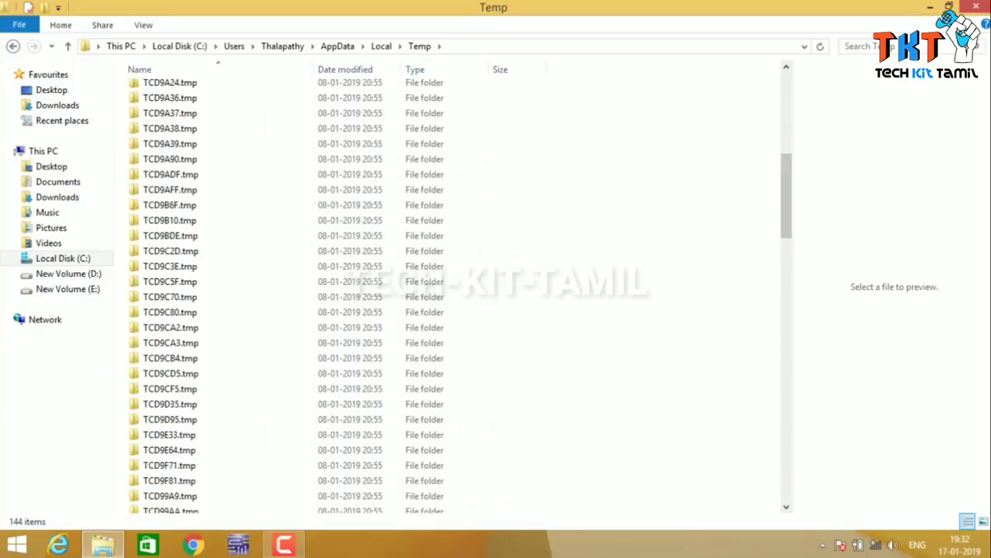
scroll(635, 383, "up", 9)
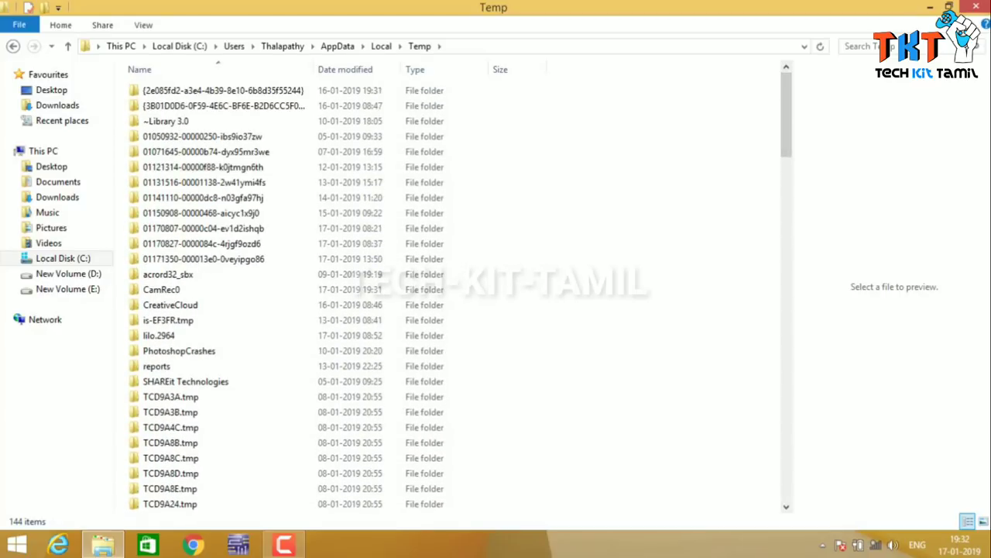
Step: Check the combined properties of all items in the Temp folder, closing the dialog and clearing the selection when done
key("ctrl+a")
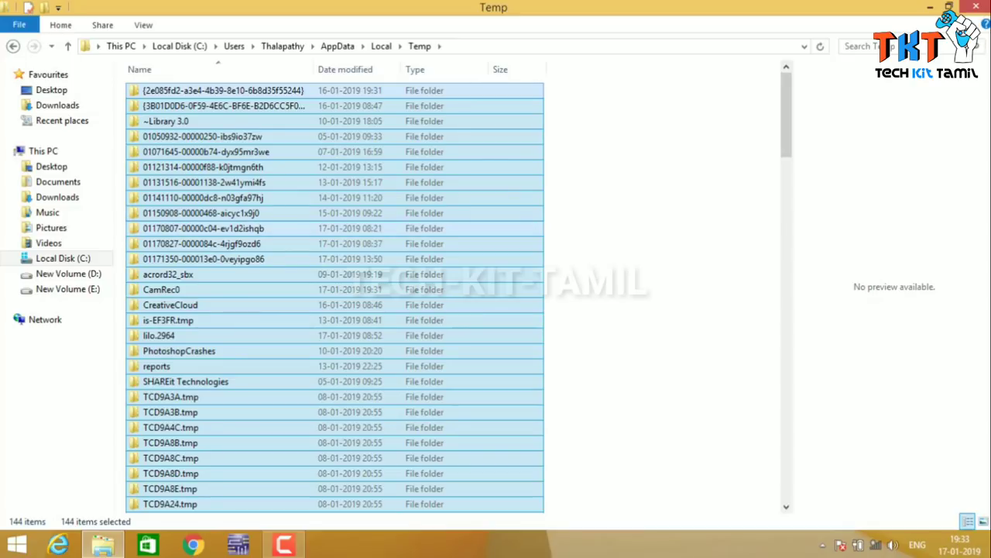
right_click(407, 212)
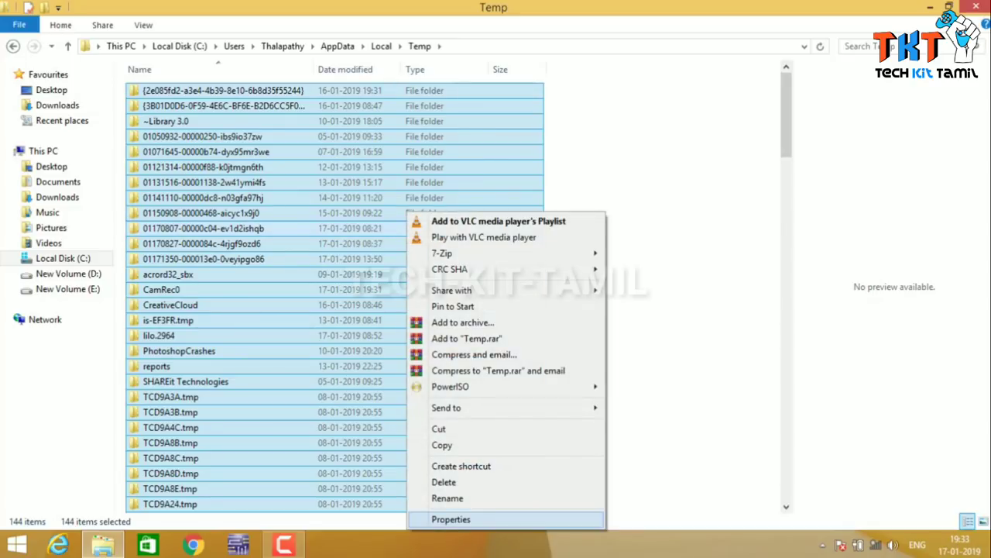
left_click(451, 519)
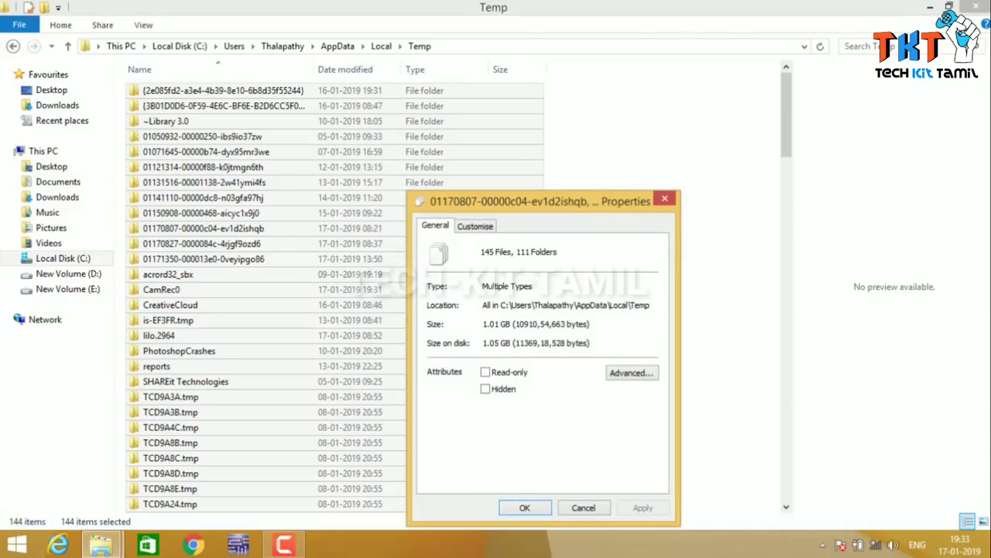
key("Escape")
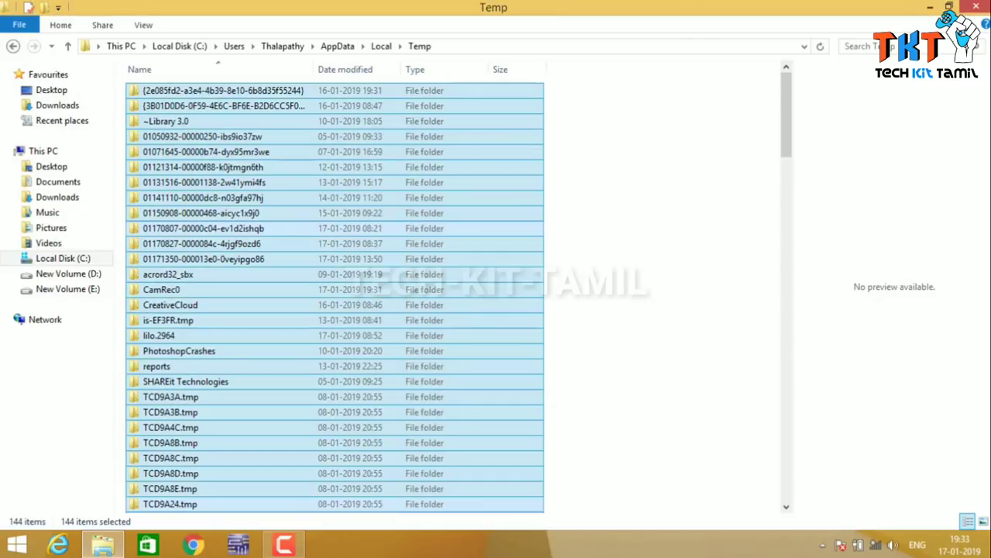
left_click(553, 403)
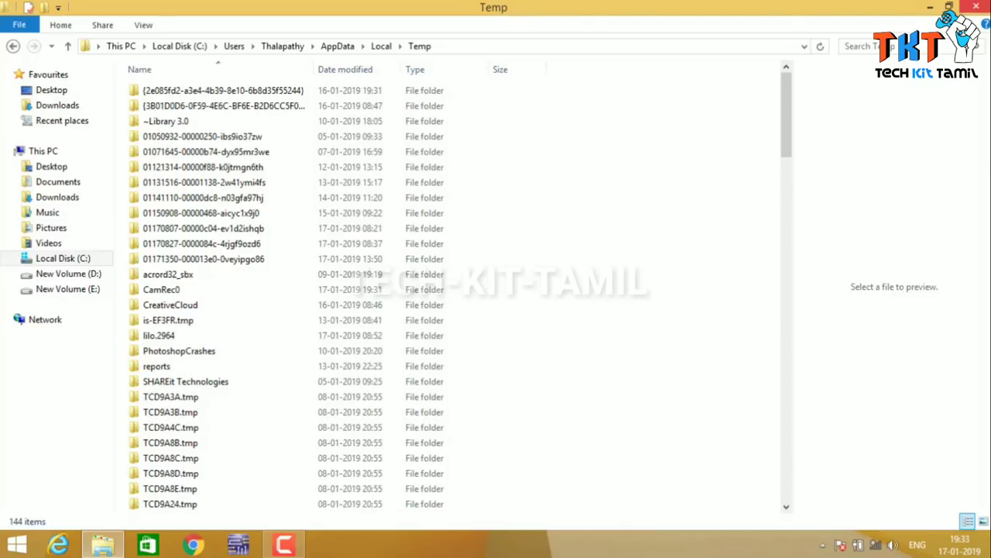
Step: Close the Temp folder window and refresh the desktop
left_click(975, 7)
right_click(586, 153)
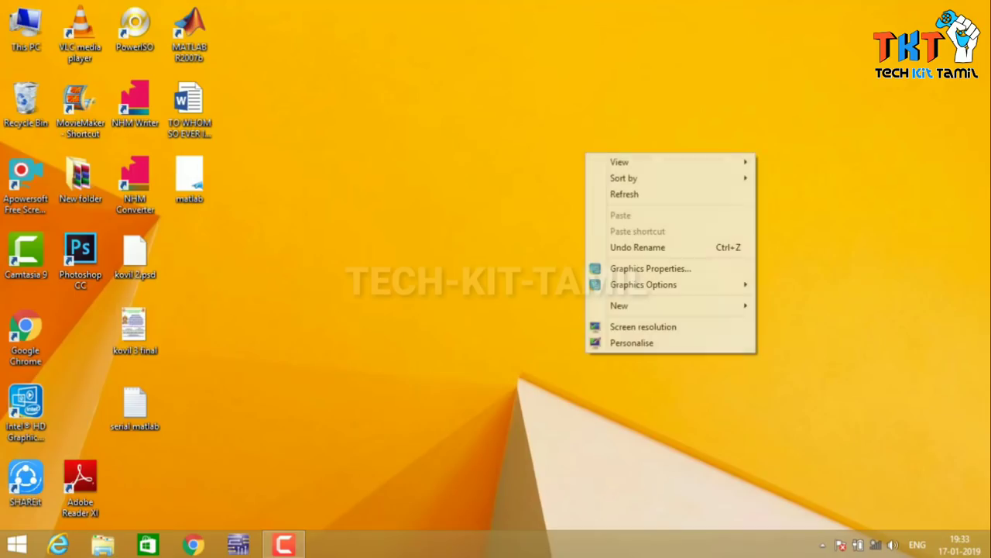
left_click(624, 193)
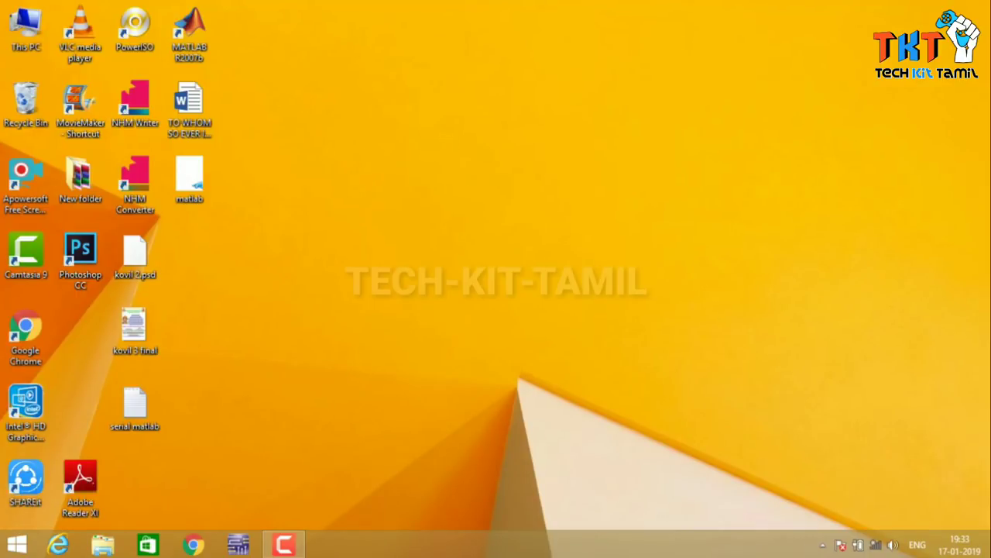
Step: Open the temporary files folder by running %temp% in place of the previous Run command
key("super+r")
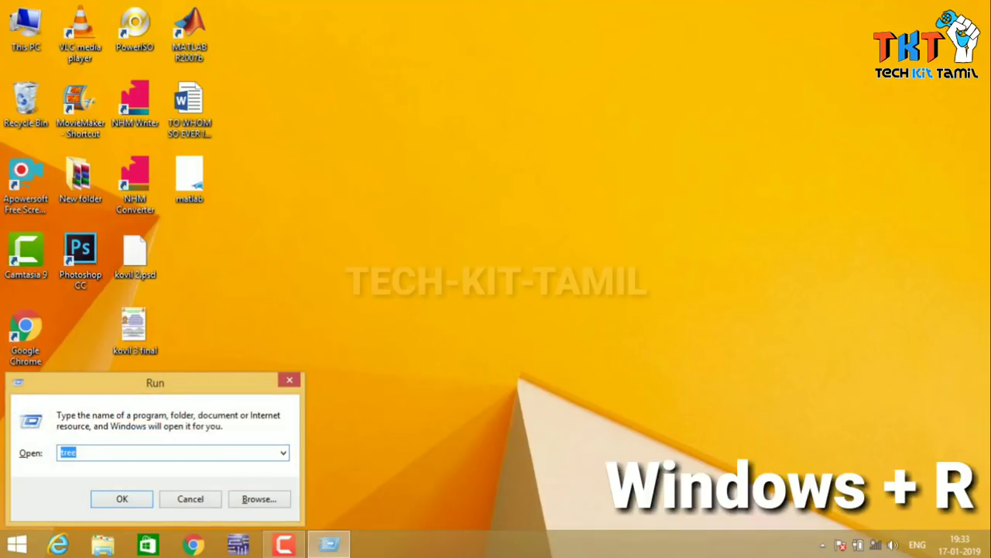
key("End")
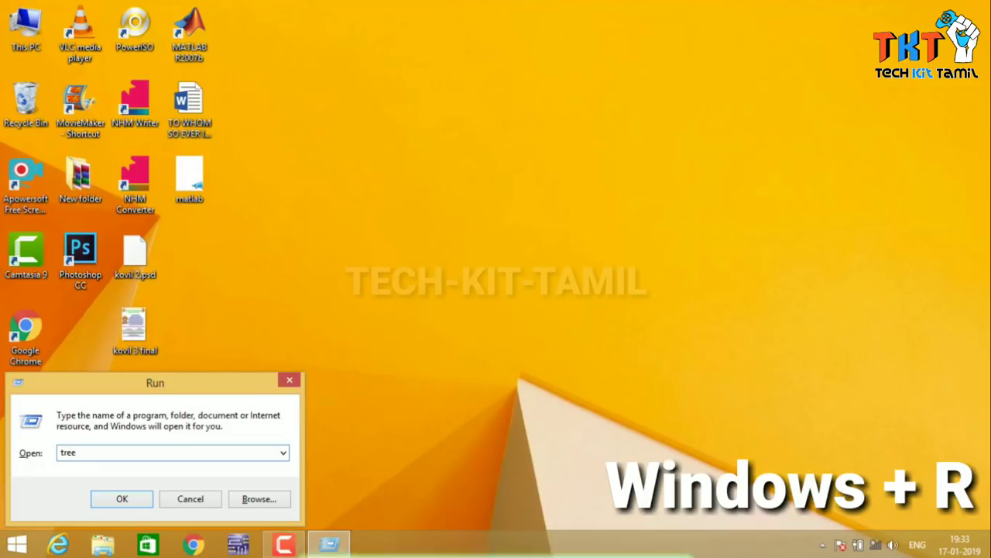
key("BackSpace")
key("BackSpace")
key("BackSpace")
key("BackSpace")
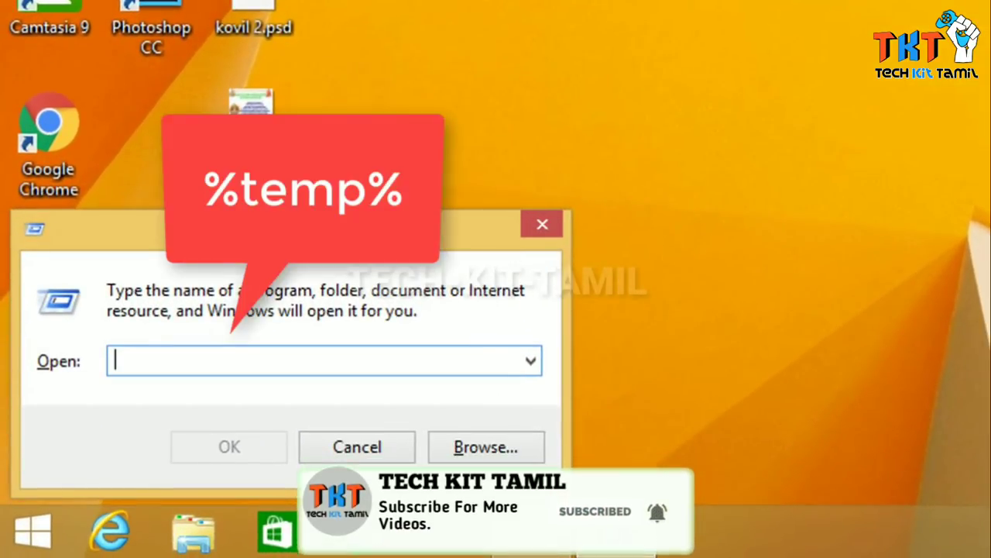
type("%temp")
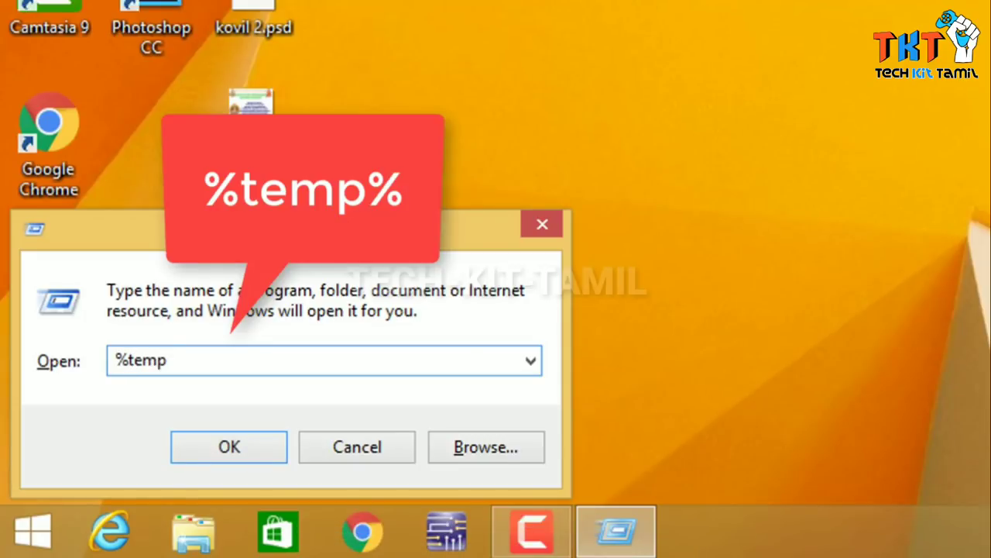
type("%")
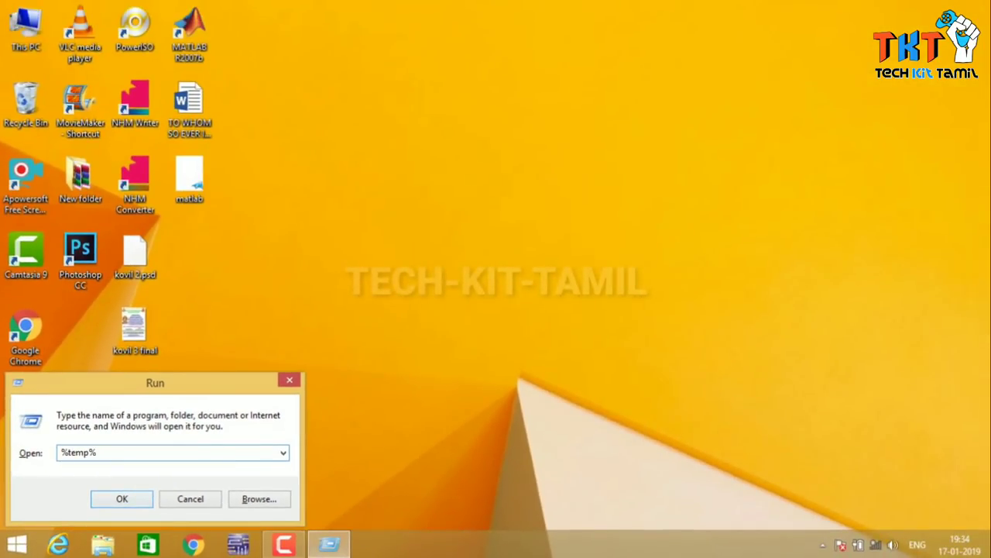
key("Return")
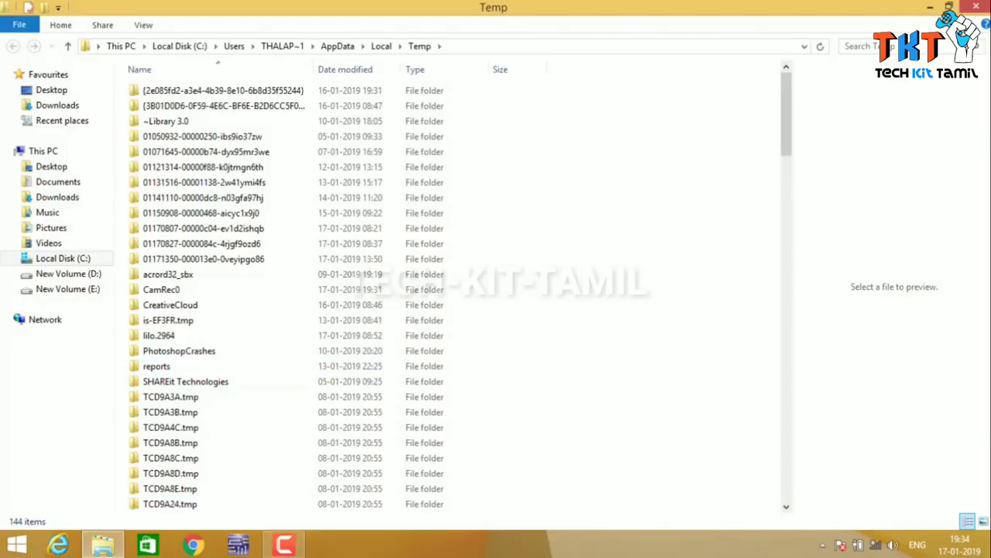
scroll(631, 228, "down", 20)
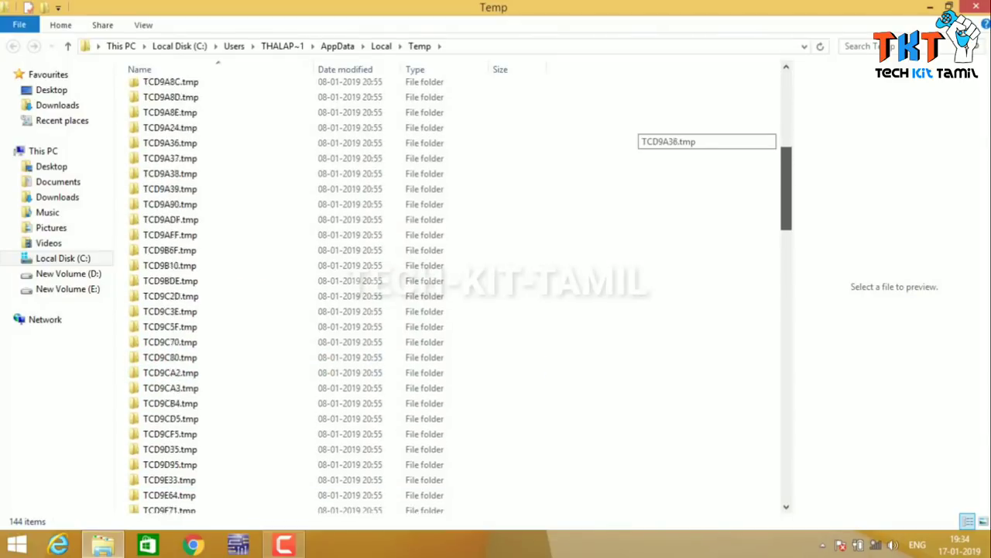
Step: Permanently delete all items in the Temp folder, bypassing the Recycle Bin, and refresh the desktop
left_click_drag(786, 429, 785, 111)
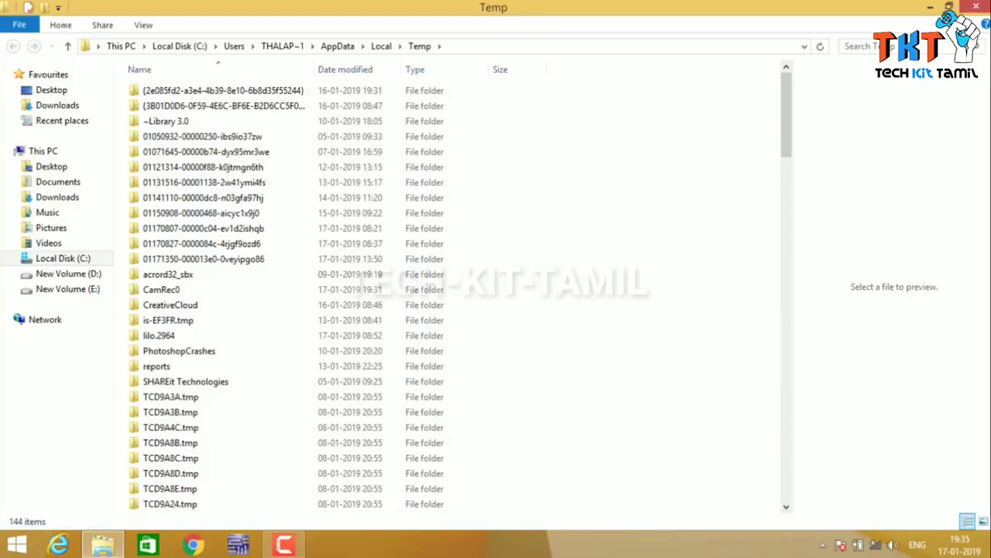
key("ctrl+a")
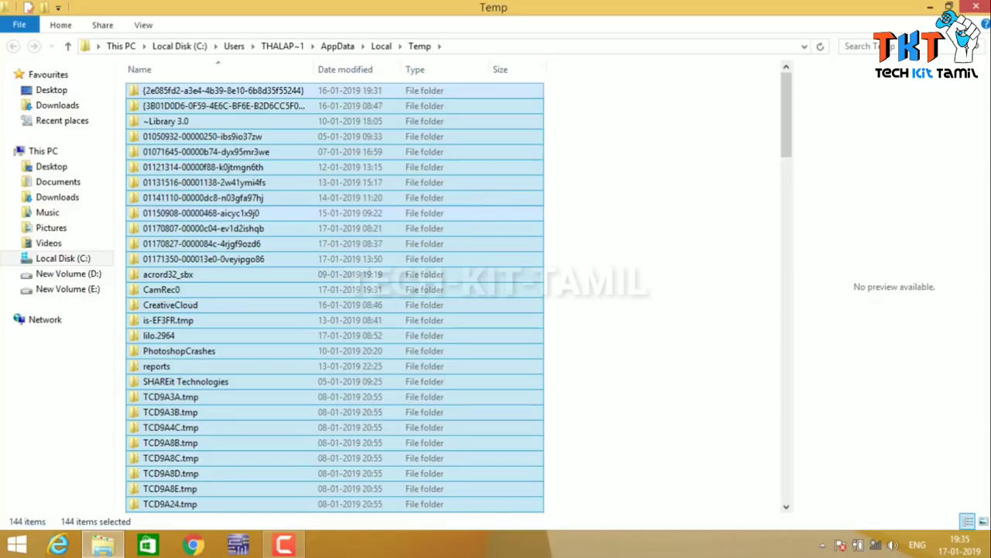
key("shift+Delete")
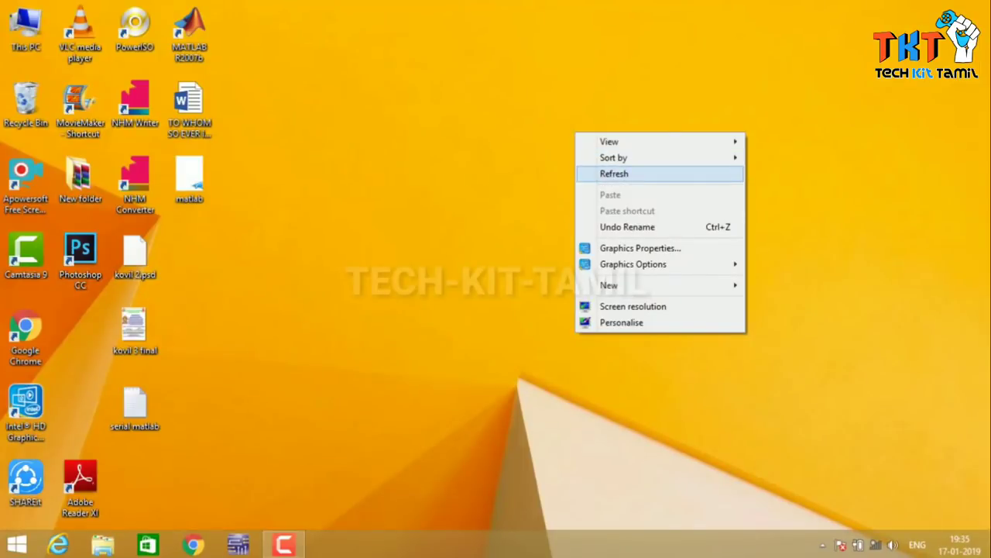
left_click(615, 173)
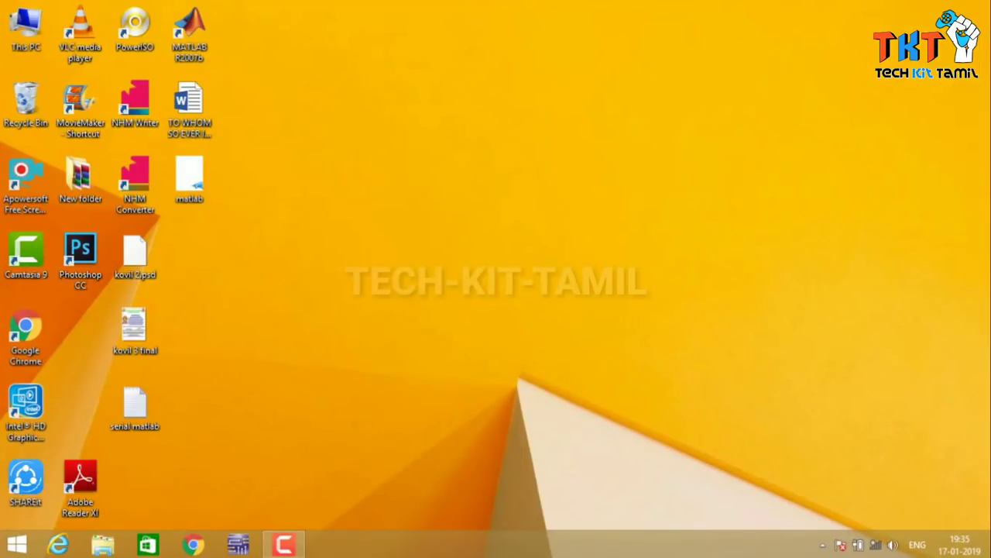
Step: Open the properties of Local Disk (C:) from This PC to check its used and free space
double_click(26, 27)
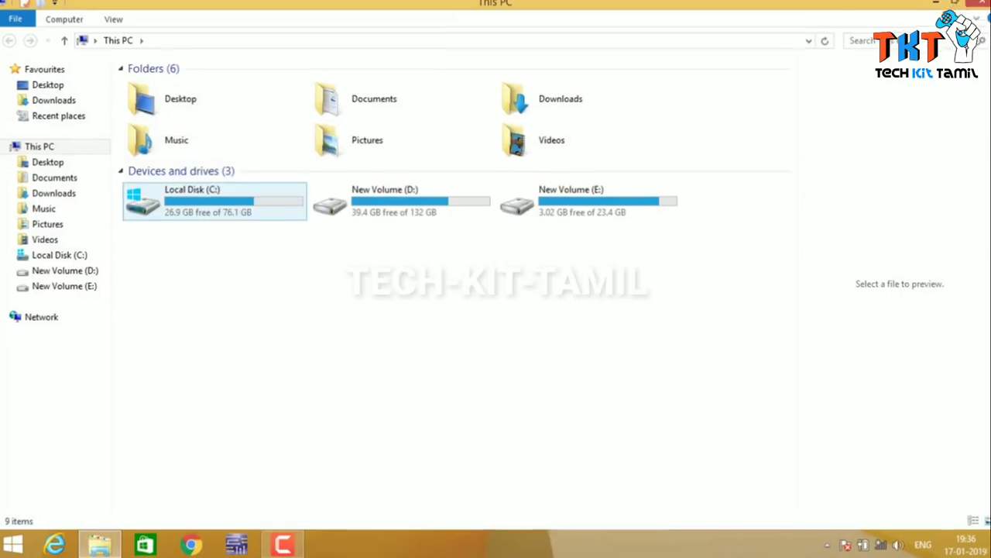
left_click(215, 204)
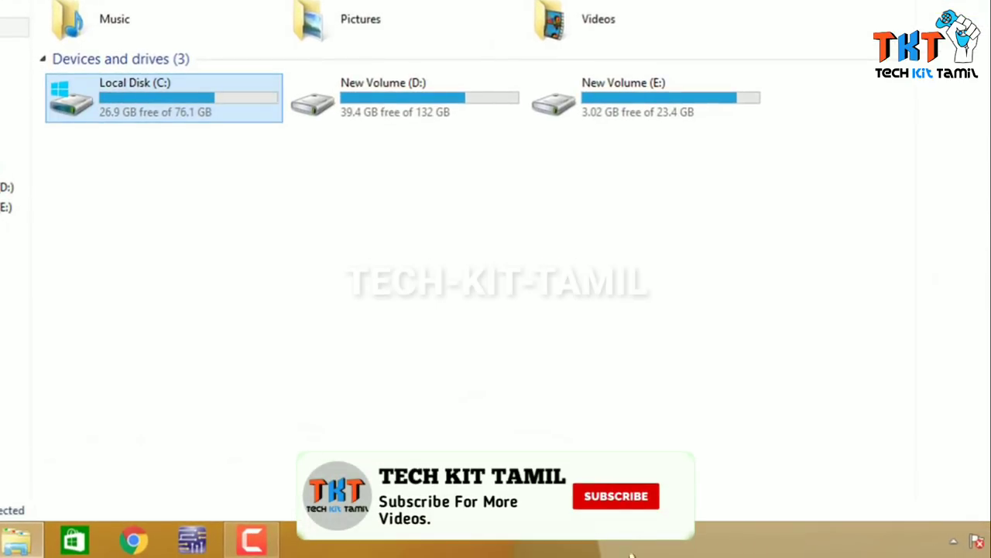
right_click(203, 102)
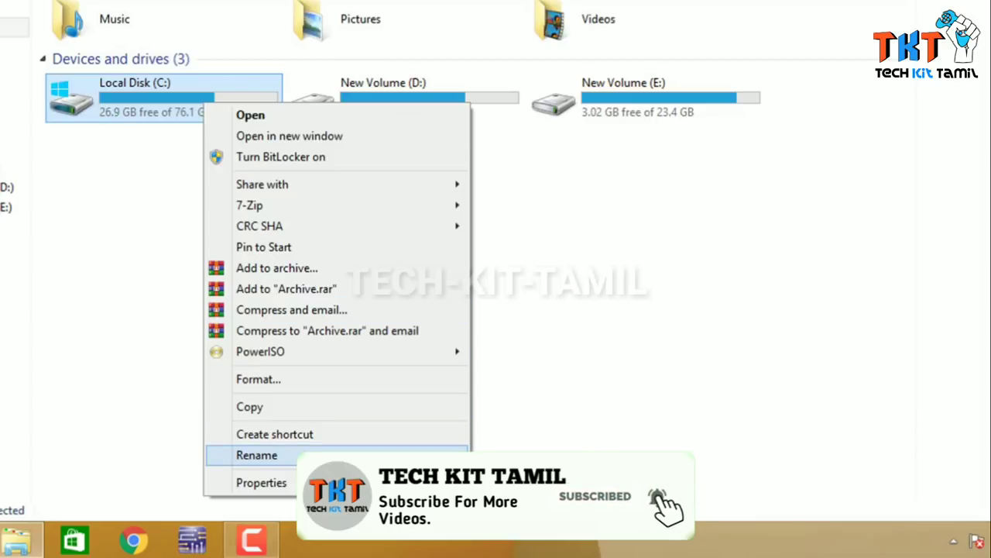
left_click(261, 482)
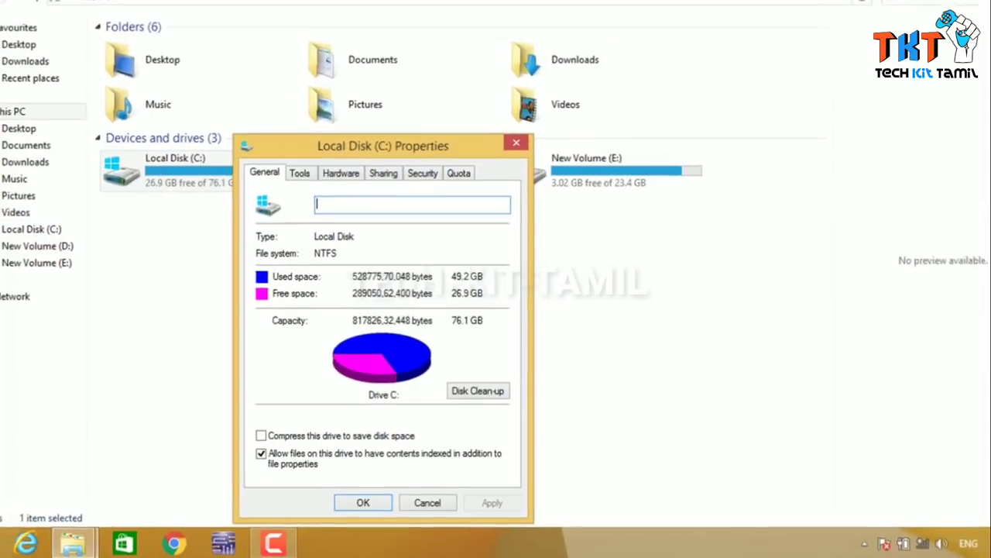
left_click_drag(382, 146, 435, 49)
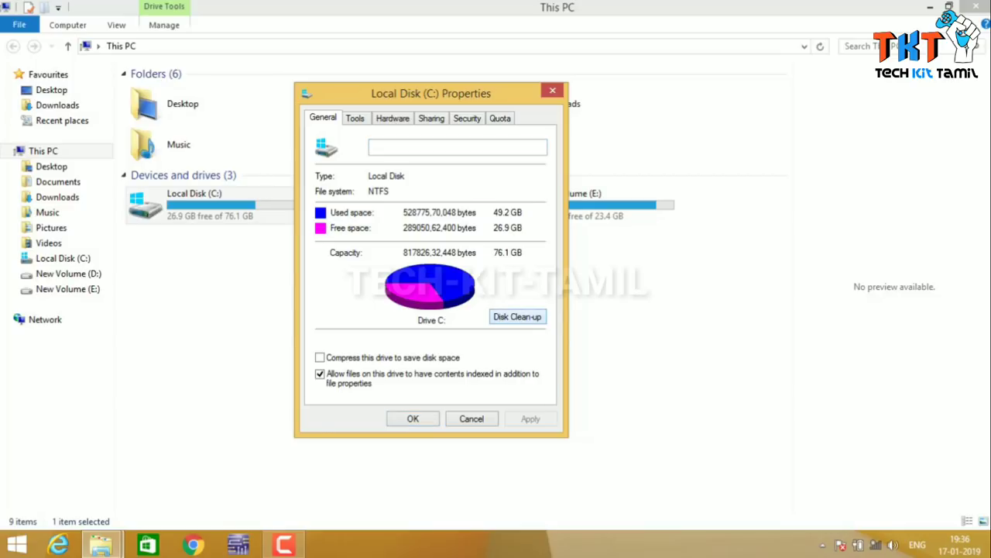
Step: Run Disk Clean-up on drive C: with all listed file categories ticked, including the archived Windows error reports, and permanently delete the files
left_click(518, 316)
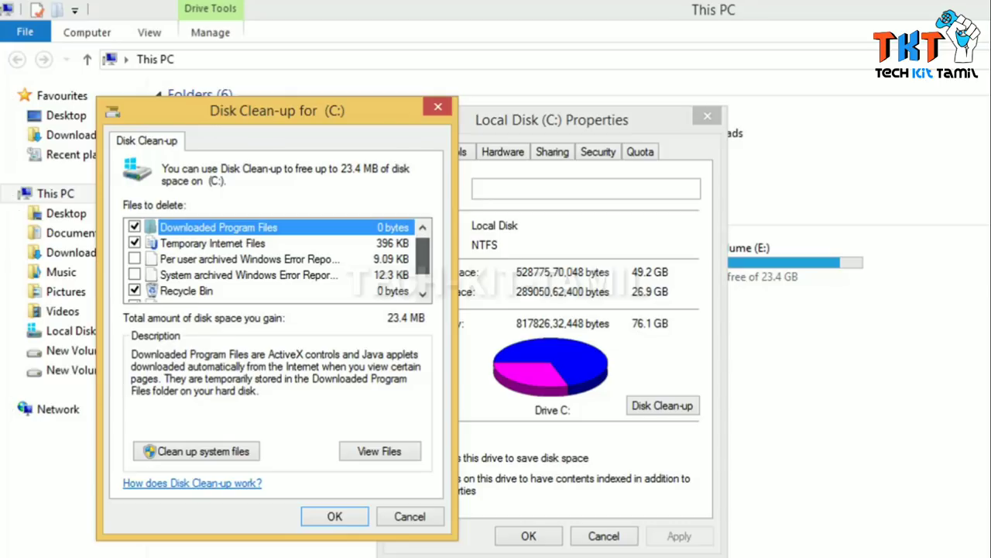
scroll(281, 258, "down", 2)
scroll(280, 259, "up", 2)
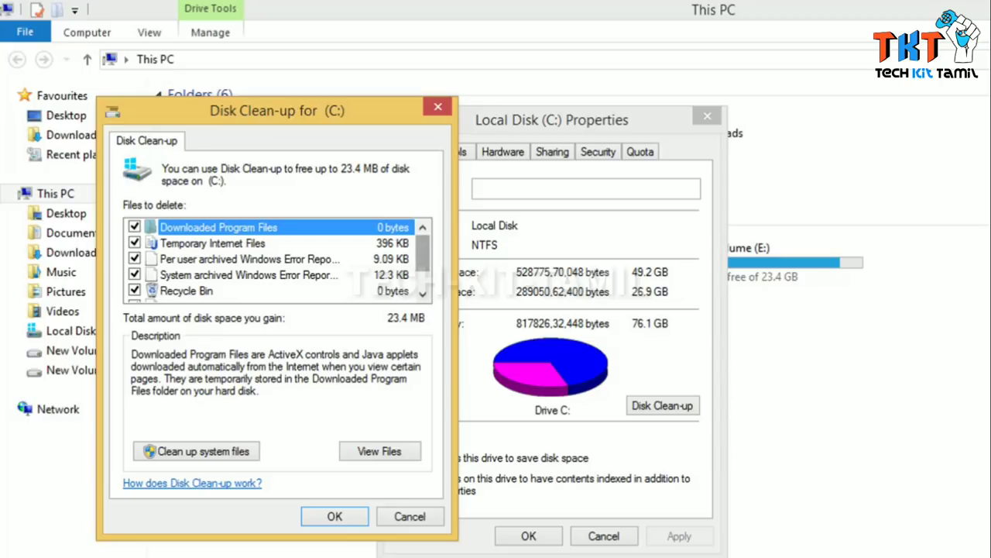
left_click_drag(422, 253, 422, 265)
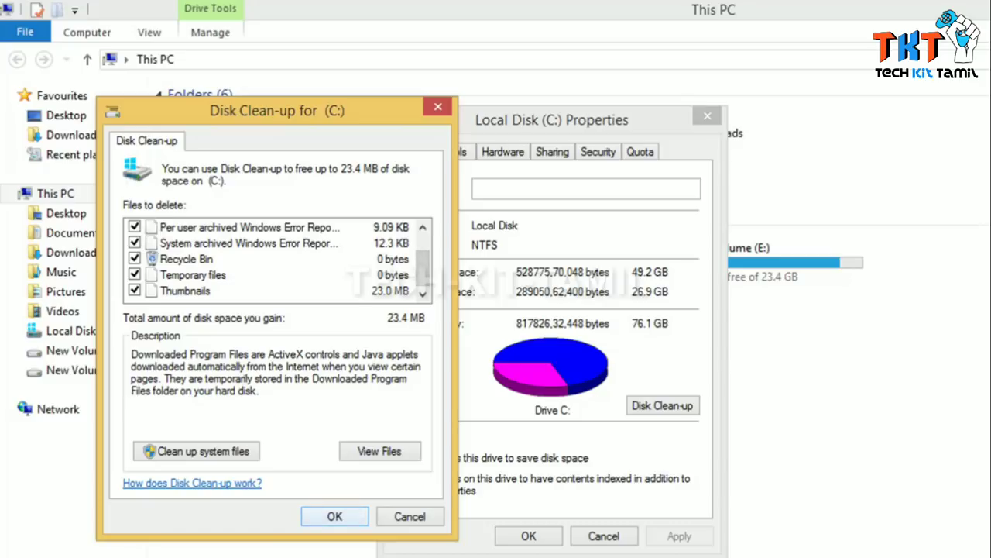
left_click(335, 515)
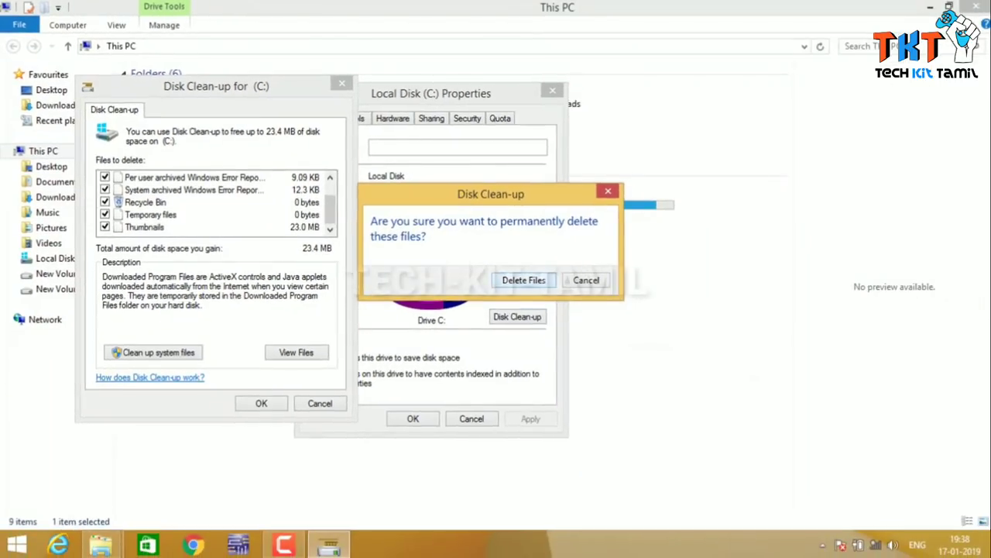
key("Return")
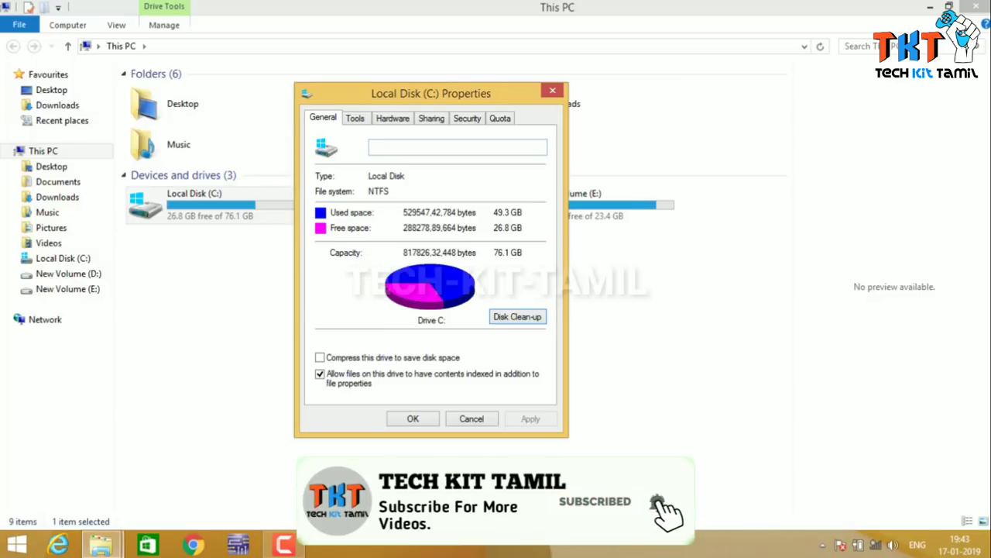
Step: Close the Local Disk (C:) properties and the This PC window, and refresh the desktop
left_click(412, 419)
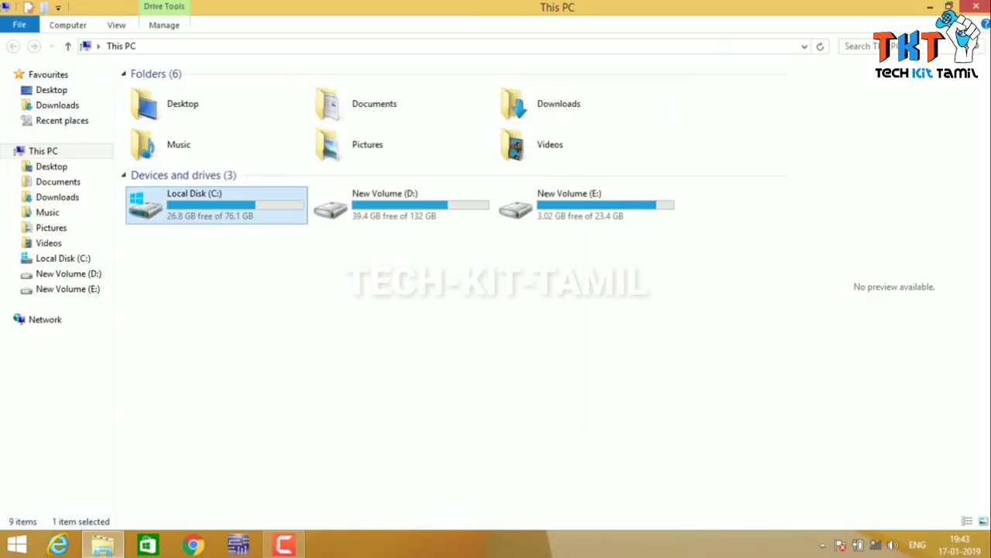
left_click(974, 7)
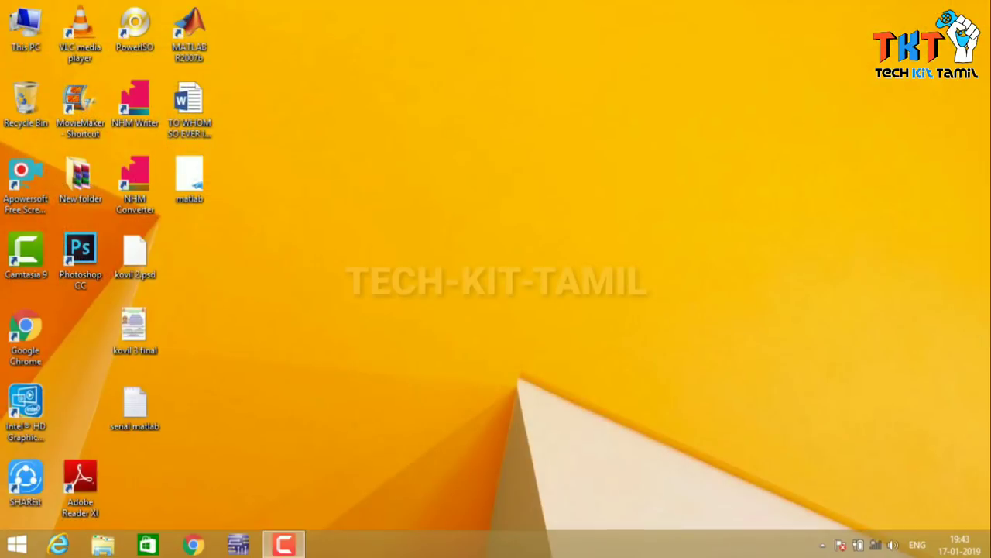
right_click(456, 171)
left_click(484, 213)
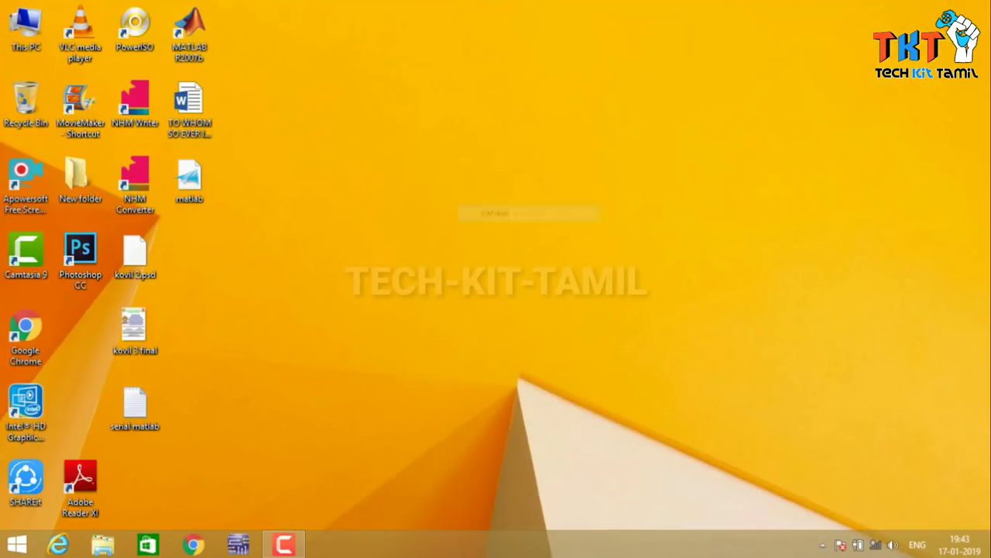
Step: Start Disk Clean-up for drive C: by running cleanmgr in place of the previous Run command
key("super+r")
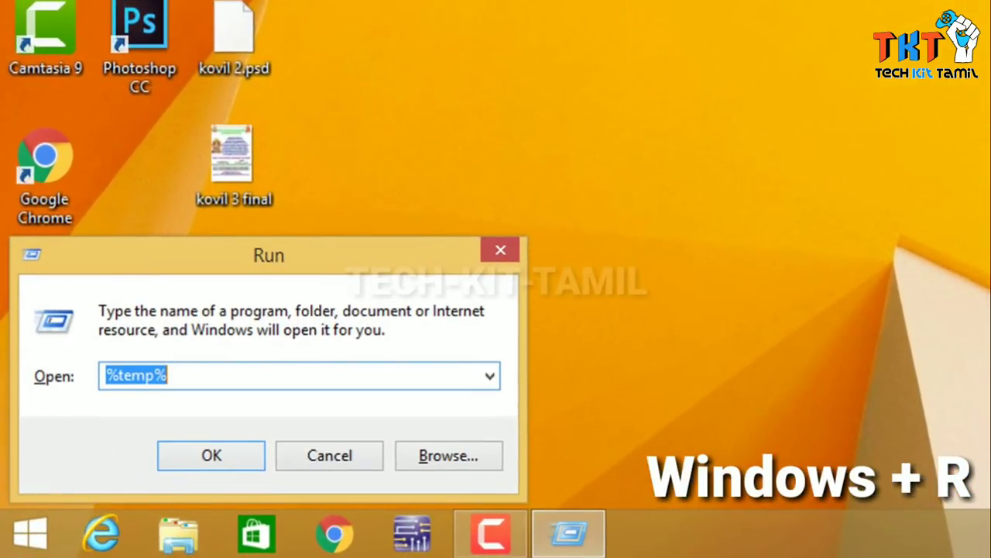
left_click(168, 375)
key("BackSpace")
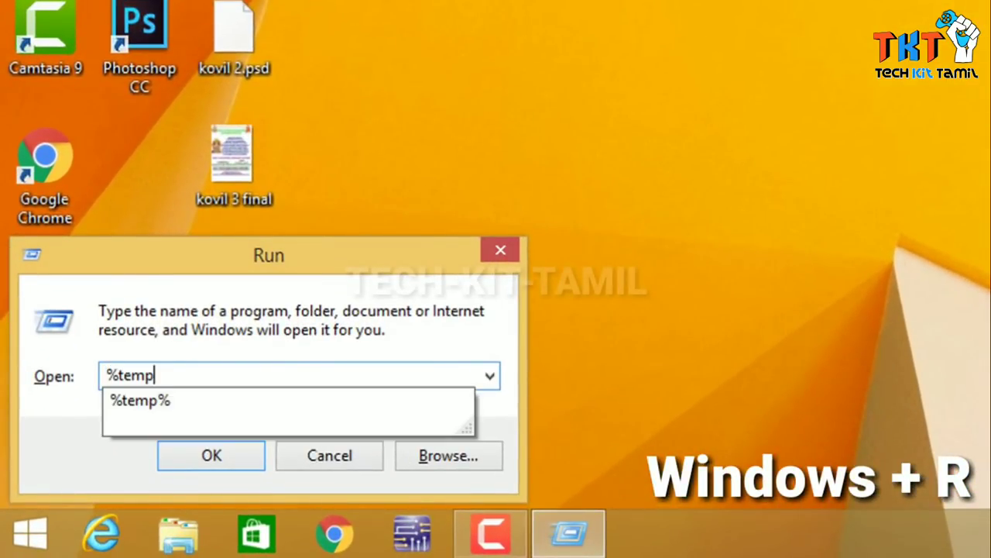
key("BackSpace")
key("BackSpace")
key("BackSpace")
key("BackSpace")
key("BackSpace")
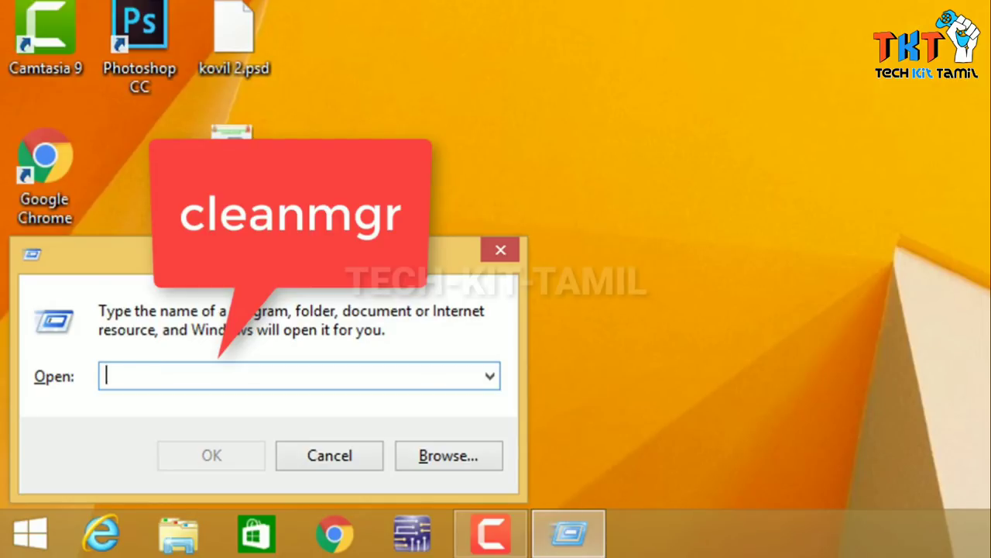
type("cleanm")
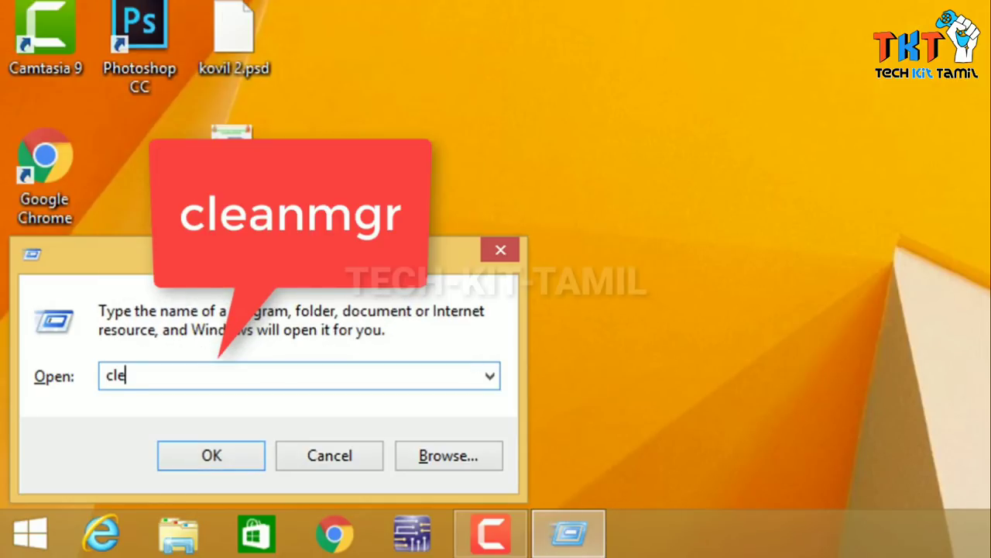
type("gr")
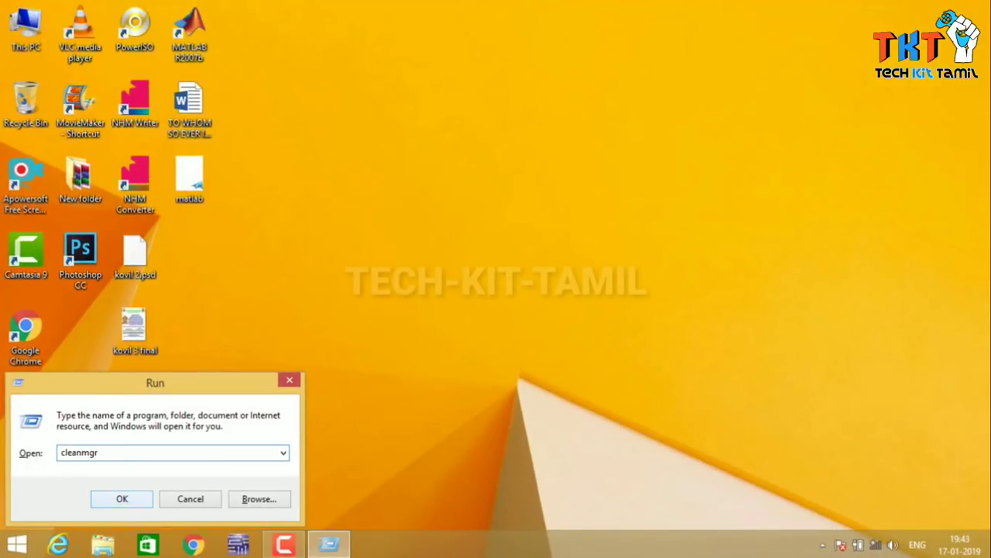
key("Return")
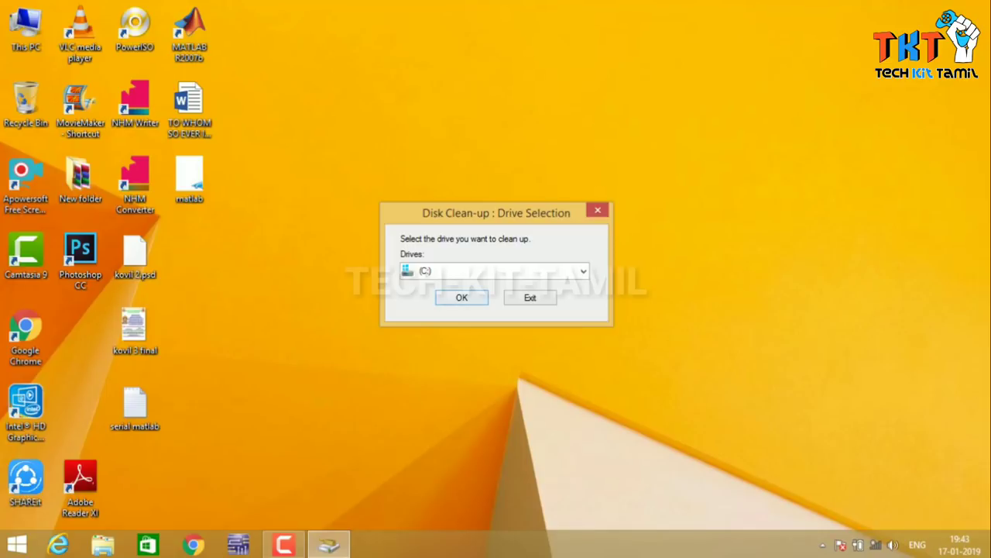
key("Return")
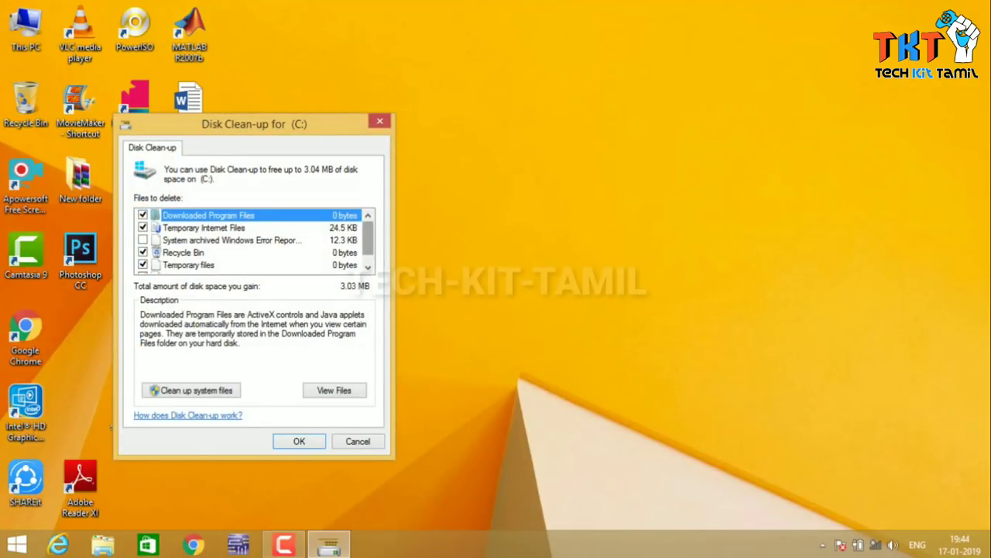
Step: Look through the file categories offered for clean-up on drive C: and cancel without deleting anything
scroll(255, 240, "down", 1)
scroll(255, 240, "up", 1)
scroll(255, 240, "down", 1)
scroll(256, 240, "up", 1)
scroll(255, 240, "down", 1)
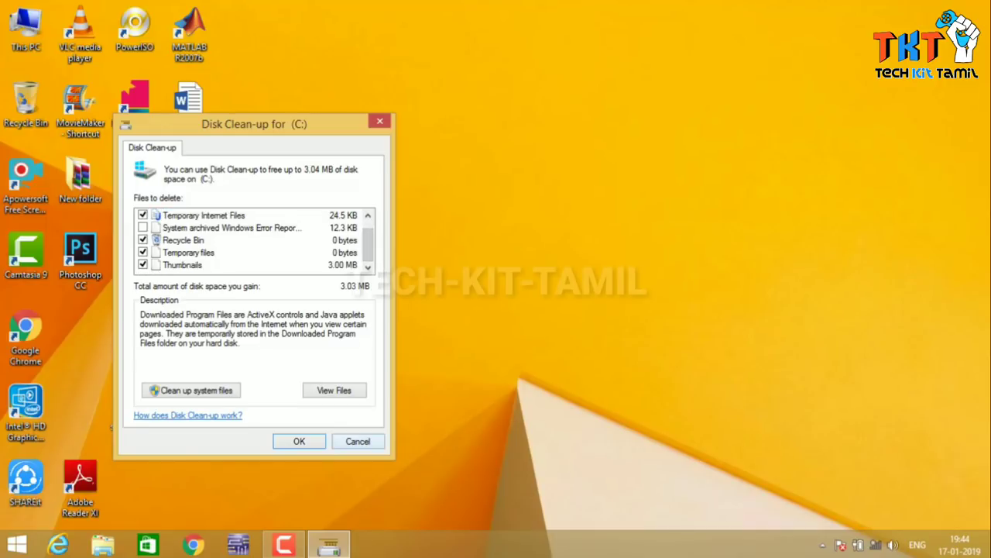
left_click(358, 440)
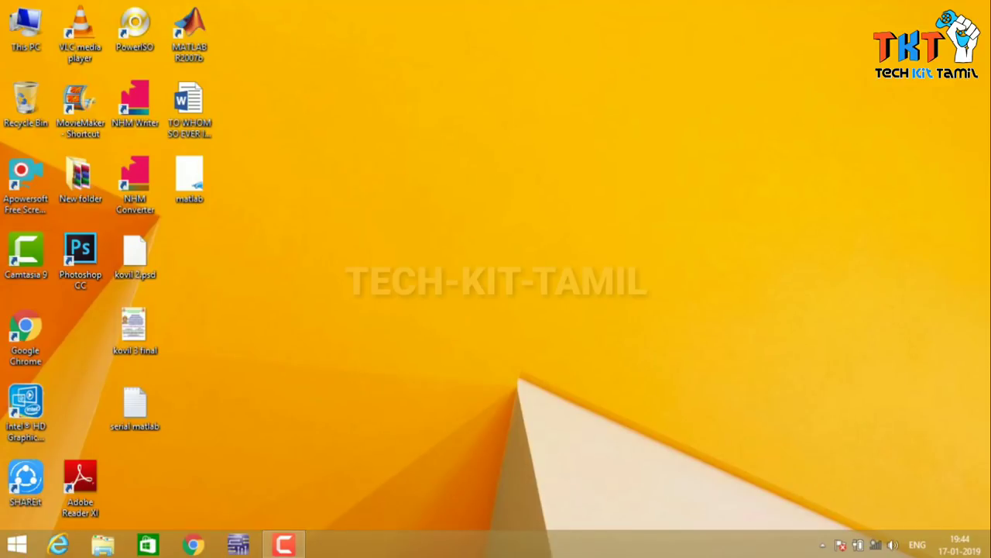
Step: Open the Run dialog and refresh the desktop twice while it stays open
key("super+r")
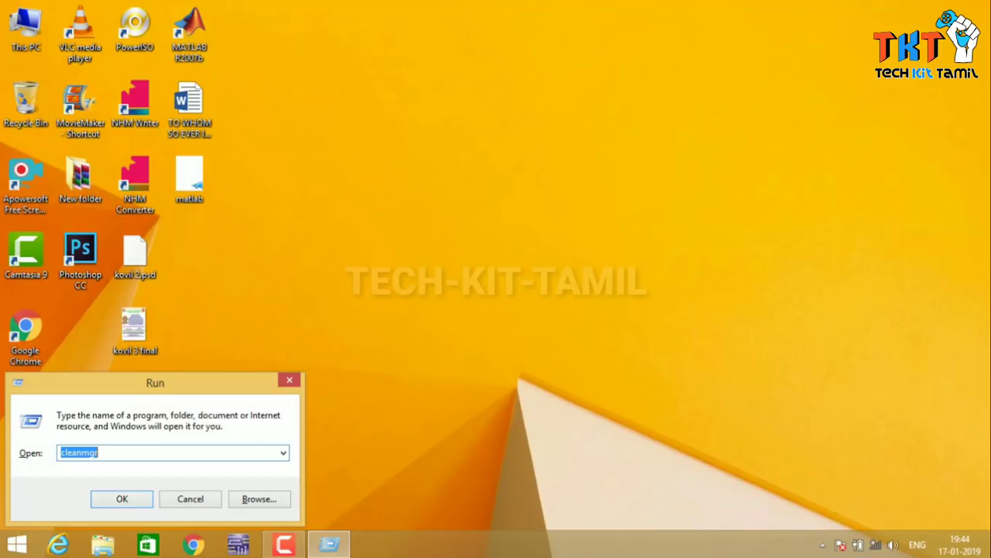
right_click(544, 231)
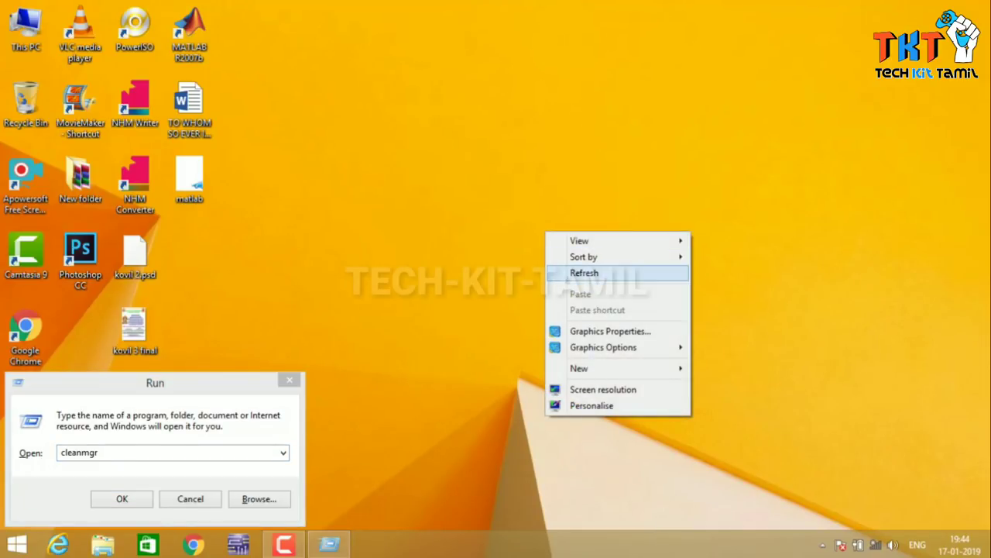
left_click(577, 273)
right_click(565, 270)
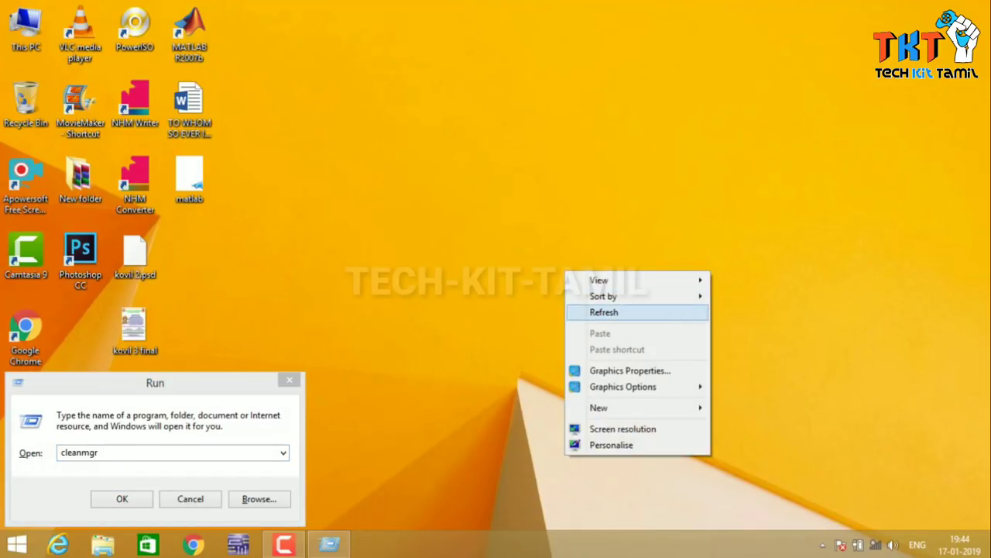
left_click(597, 313)
Step: Run the tree command in place of cleanmgr and refresh the desktop when it is done
left_click(101, 453)
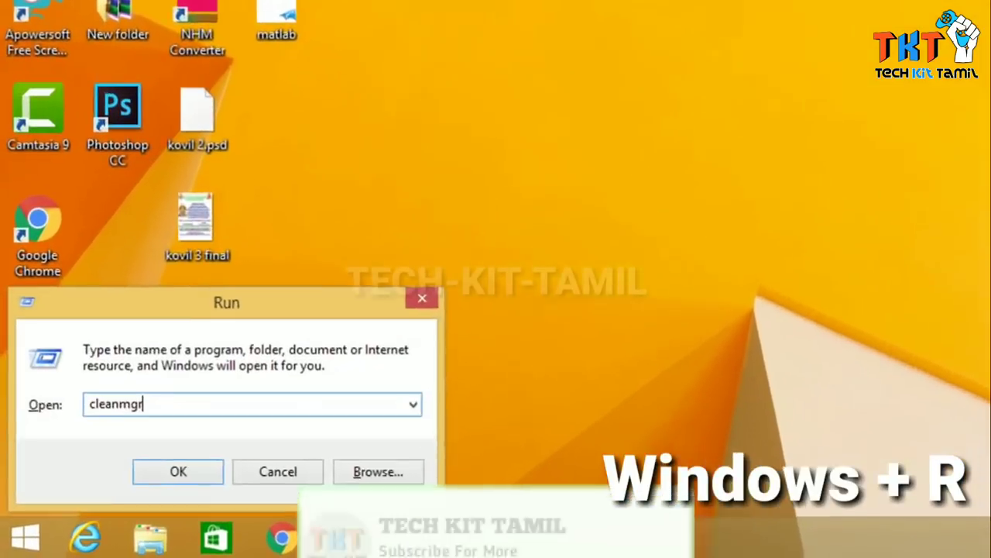
key("BackSpace")
key("BackSpace")
key("BackSpace")
key("BackSpace")
key("BackSpace")
key("BackSpace")
key("BackSpace")
key("BackSpace")
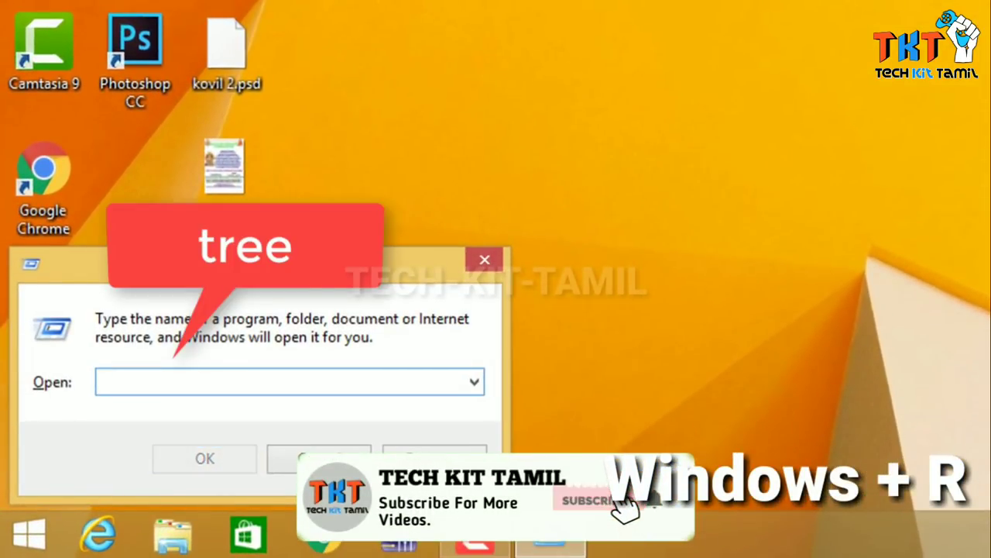
type("tree")
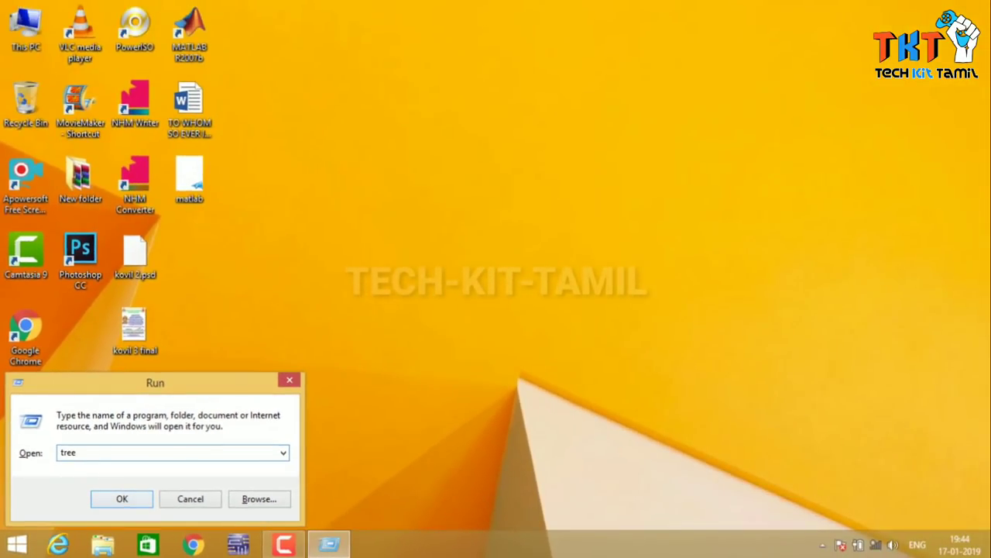
key("Return")
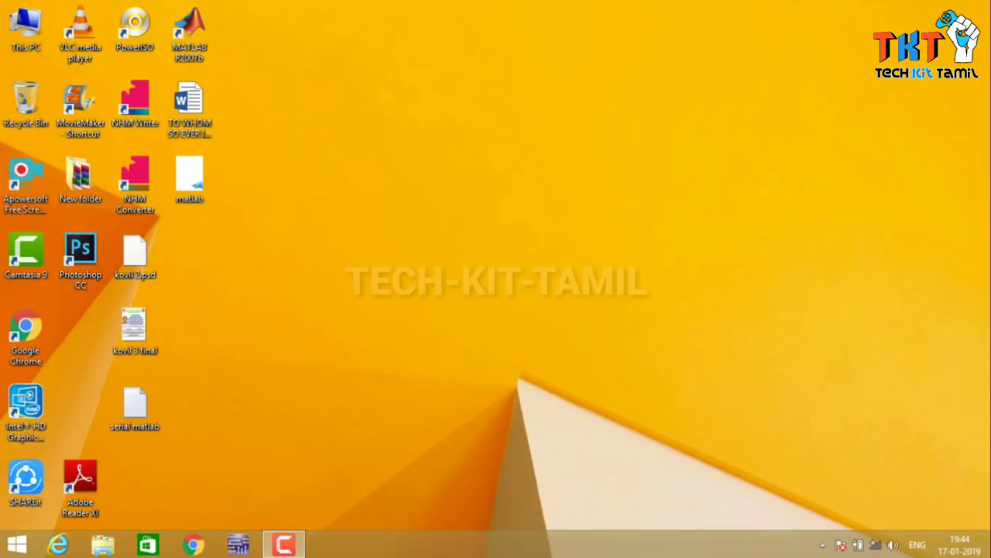
right_click(492, 276)
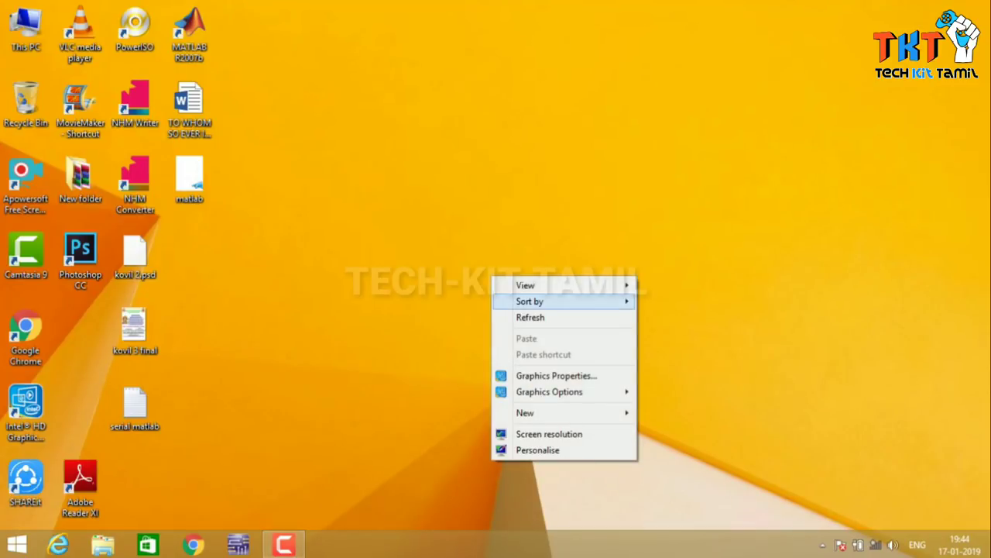
left_click(531, 317)
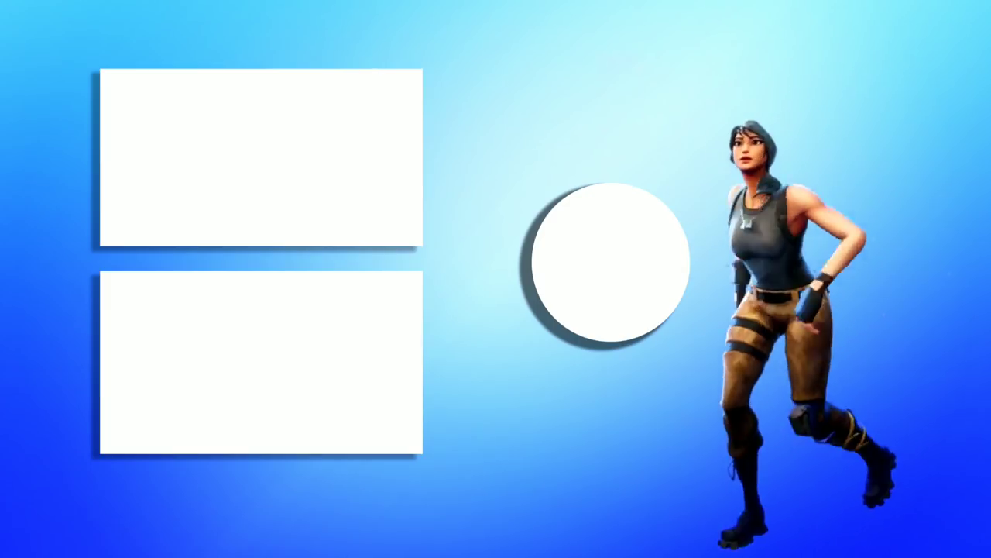